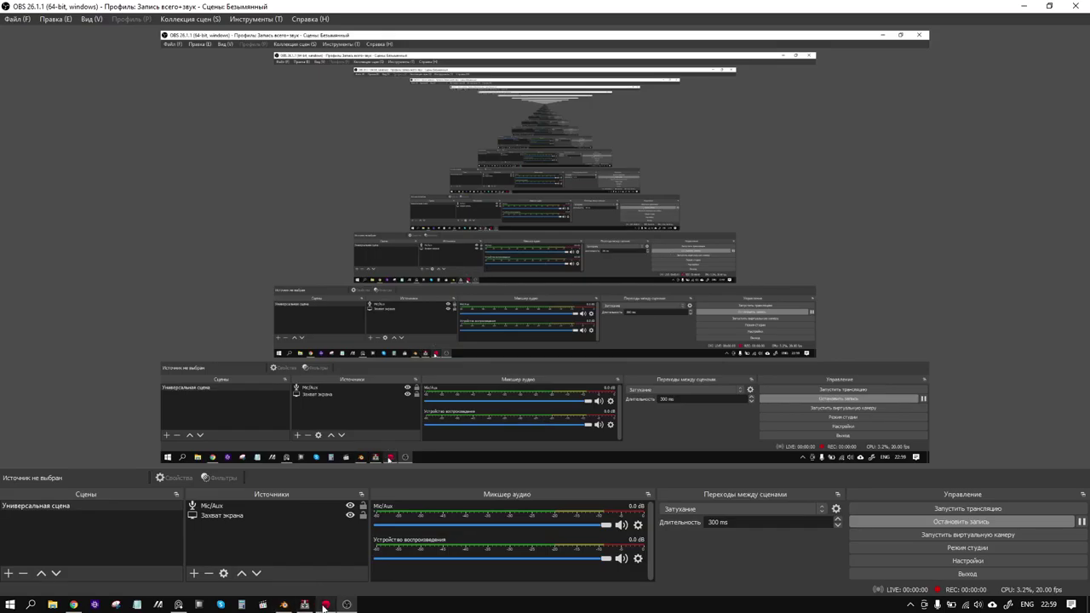
Minimize OBS to show the Marmoset Toolbag workbench scene, then orbit to the bench's other side.
left_click(325, 605)
mouse_move(659, 449)
left_mouse_down()
mouse_move(580, 421)
mouse_move(419, 412)
left_mouse_up()
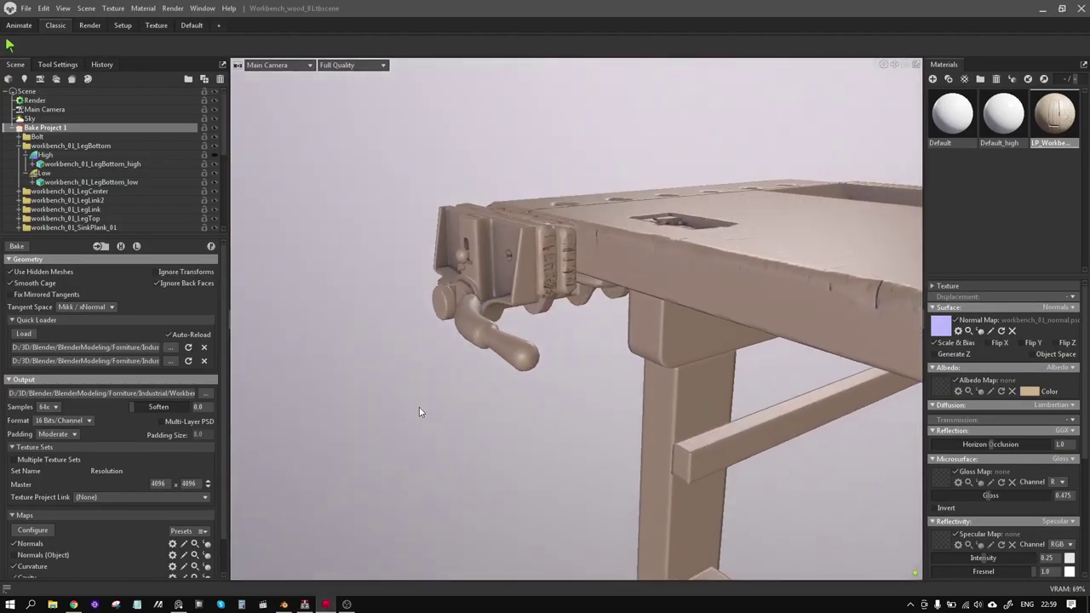
left_click_drag(488, 501, 525, 392)
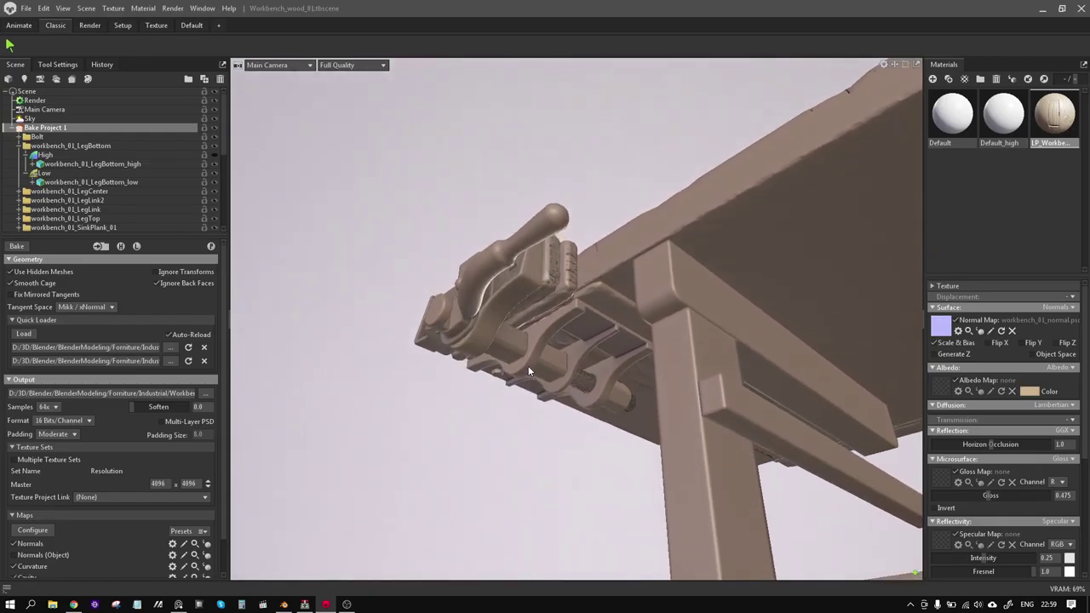
mouse_move(435, 503)
right_mouse_down("shift")
mouse_move(158, 454)
mouse_move(211, 456)
right_mouse_up("shift")
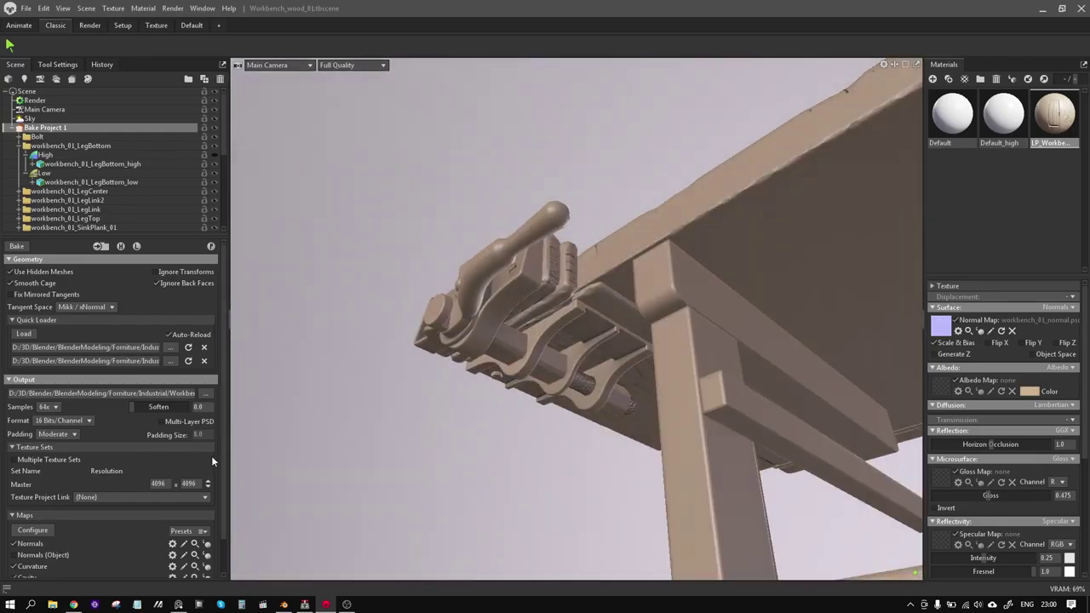
mouse_move(211, 455)
left_mouse_down()
mouse_move(440, 469)
mouse_move(421, 406)
mouse_move(534, 452)
mouse_move(580, 487)
mouse_move(601, 531)
mouse_move(499, 325)
mouse_move(499, 377)
mouse_move(542, 394)
mouse_move(592, 442)
mouse_move(844, 567)
mouse_move(696, 537)
mouse_move(726, 537)
mouse_move(610, 527)
mouse_move(785, 517)
mouse_move(629, 474)
mouse_move(663, 467)
mouse_move(561, 455)
mouse_move(582, 429)
mouse_move(649, 420)
mouse_move(584, 437)
mouse_move(493, 435)
mouse_move(554, 418)
mouse_move(588, 370)
mouse_move(600, 235)
mouse_move(544, 223)
mouse_move(471, 245)
mouse_move(520, 333)
mouse_move(545, 357)
mouse_move(420, 317)
mouse_move(635, 414)
mouse_move(642, 433)
mouse_move(440, 389)
mouse_move(698, 331)
mouse_move(482, 437)
mouse_move(587, 396)
mouse_move(584, 418)
mouse_move(554, 346)
mouse_move(618, 444)
mouse_move(722, 480)
mouse_move(586, 465)
mouse_move(630, 472)
left_mouse_up()
Orbit under the tabletop to the leg, stretcher and long edge, rotating the lighting onto the top.
mouse_move(463, 397)
left_mouse_down()
mouse_move(584, 414)
mouse_move(497, 418)
mouse_move(751, 406)
mouse_move(630, 432)
mouse_move(688, 424)
mouse_move(543, 417)
left_mouse_up()
right_click_drag(543, 417, 594, 423, "shift")
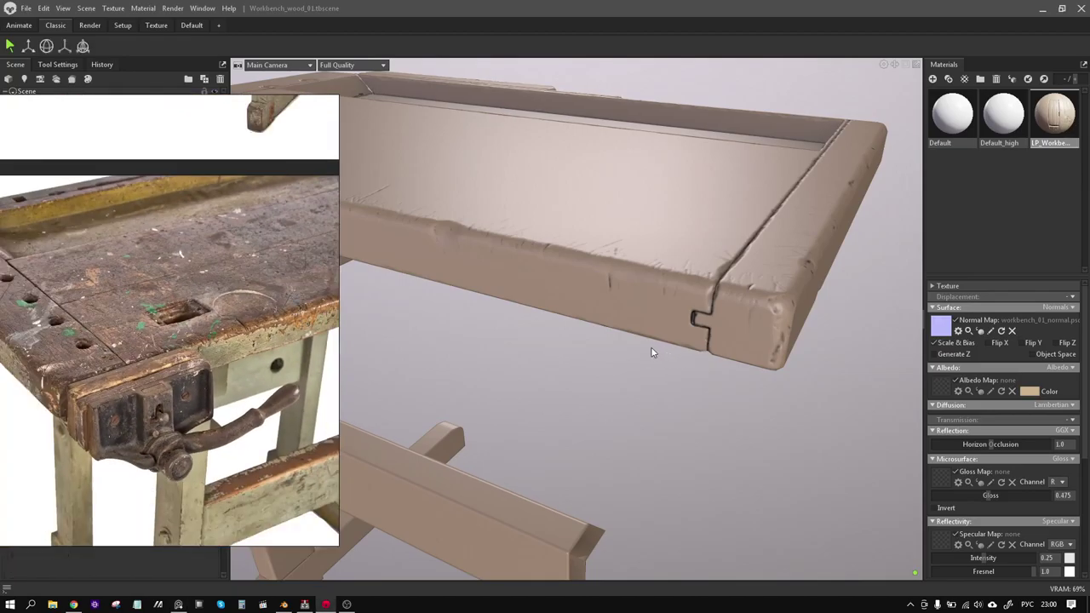
mouse_move(737, 377)
left_mouse_down()
mouse_move(496, 405)
mouse_move(720, 391)
mouse_move(655, 357)
mouse_move(567, 360)
mouse_move(680, 352)
mouse_move(711, 378)
mouse_move(715, 310)
mouse_move(812, 382)
mouse_move(830, 416)
mouse_move(820, 479)
mouse_move(791, 499)
mouse_move(736, 497)
left_mouse_up()
scroll(933, 542, "down", 4)
scroll(954, 524, "down", 1)
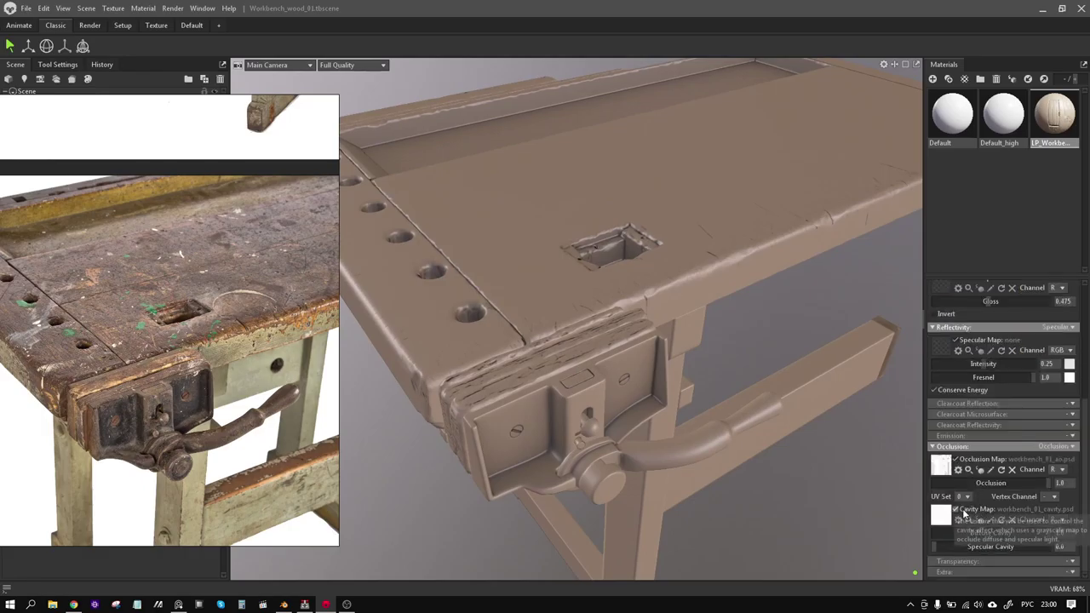
Orbit around the vise, bench top, recess and dog-hole row while sweeping the lighting across them.
left_click_drag(628, 421, 686, 404)
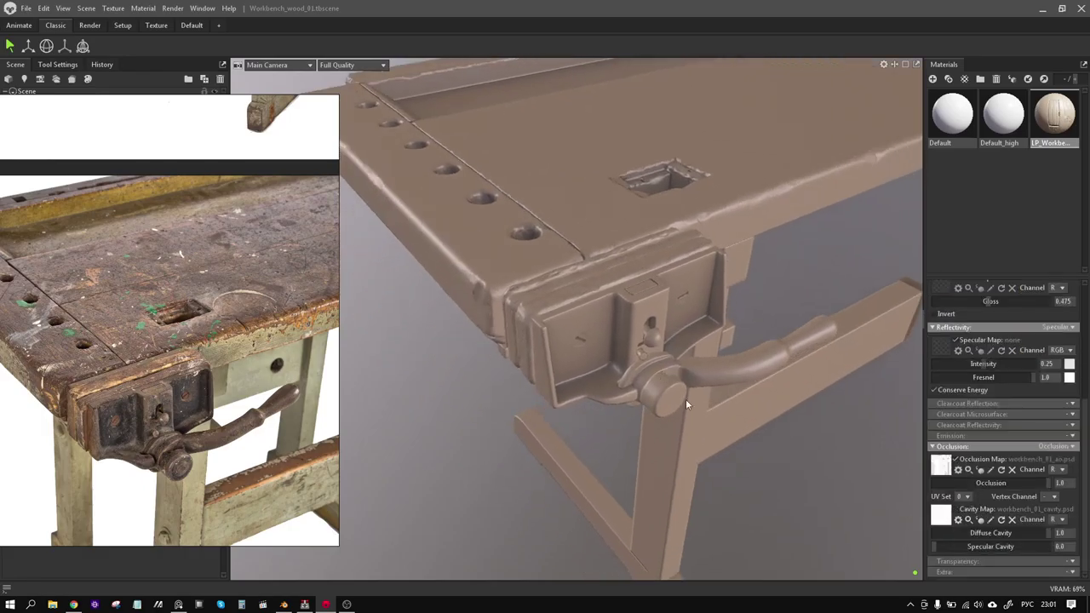
mouse_move(777, 446)
left_mouse_down("shift")
mouse_move(613, 443)
mouse_move(576, 457)
mouse_move(565, 492)
mouse_move(500, 507)
mouse_move(458, 497)
mouse_move(421, 452)
mouse_move(377, 469)
mouse_move(382, 401)
mouse_move(426, 477)
mouse_move(404, 471)
mouse_move(511, 396)
mouse_move(573, 400)
mouse_move(678, 482)
mouse_move(731, 473)
left_mouse_up("shift")
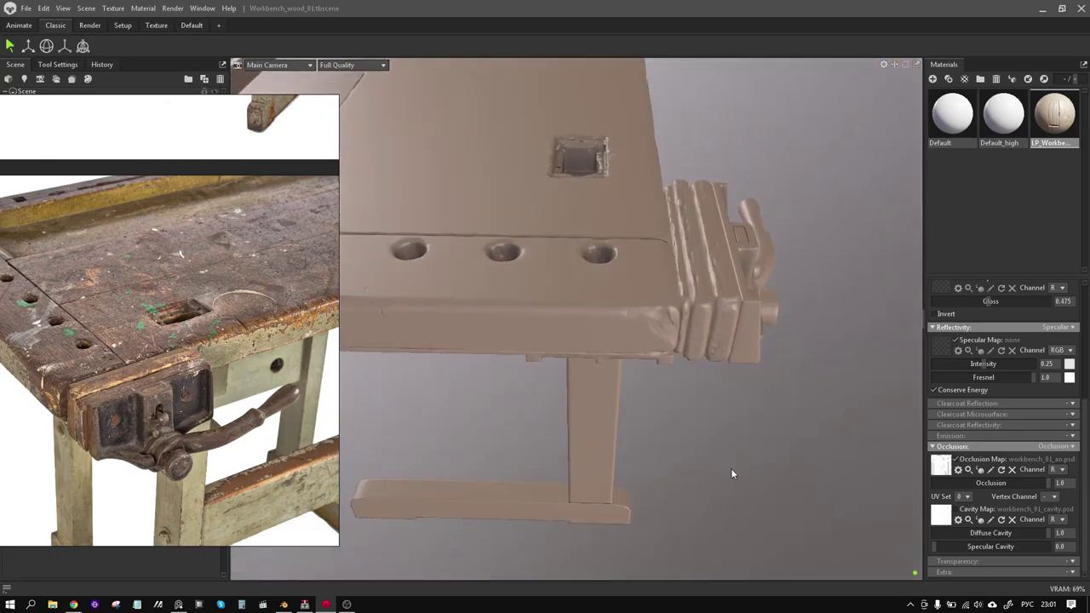
mouse_move(675, 443)
left_mouse_down()
mouse_move(744, 452)
mouse_move(684, 435)
mouse_move(625, 452)
mouse_move(717, 443)
mouse_move(767, 418)
mouse_move(644, 419)
mouse_move(630, 431)
mouse_move(738, 448)
mouse_move(771, 437)
mouse_move(607, 433)
mouse_move(818, 431)
left_mouse_up()
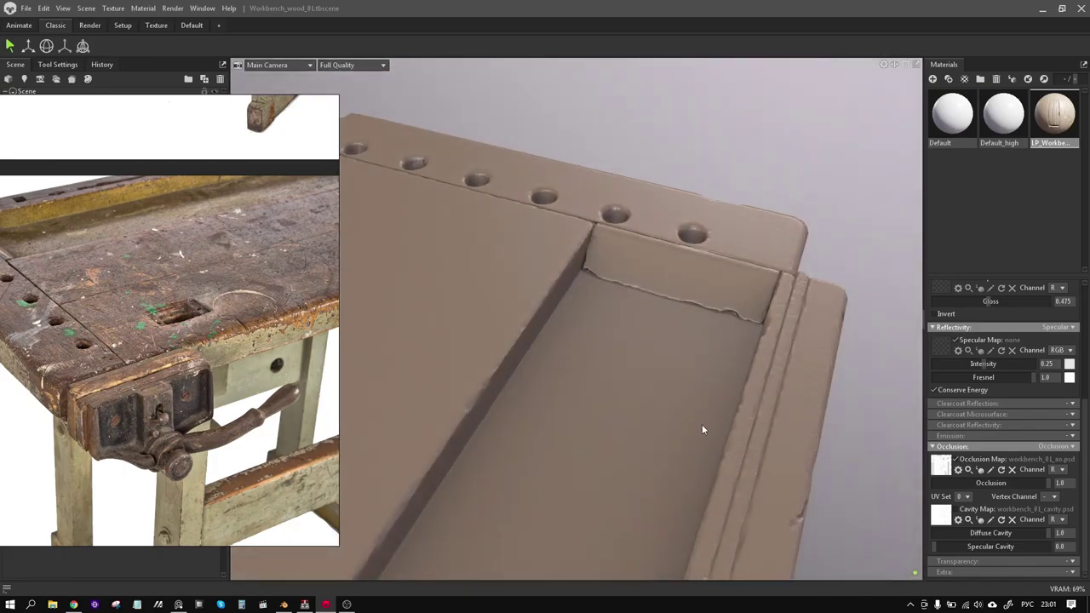
mouse_move(702, 425)
left_mouse_down()
mouse_move(688, 414)
mouse_move(754, 414)
mouse_move(798, 429)
mouse_move(691, 418)
mouse_move(764, 423)
mouse_move(713, 418)
mouse_move(700, 500)
mouse_move(739, 396)
mouse_move(807, 307)
mouse_move(765, 353)
mouse_move(778, 374)
mouse_move(605, 326)
mouse_move(682, 409)
mouse_move(693, 348)
mouse_move(624, 389)
mouse_move(643, 413)
mouse_move(630, 430)
mouse_move(457, 418)
mouse_move(496, 433)
mouse_move(452, 443)
mouse_move(691, 435)
mouse_move(546, 469)
mouse_move(603, 423)
mouse_move(619, 391)
mouse_move(479, 406)
mouse_move(535, 393)
mouse_move(637, 430)
mouse_move(539, 397)
mouse_move(558, 404)
mouse_move(607, 332)
mouse_move(635, 236)
mouse_move(649, 246)
mouse_move(639, 351)
mouse_move(584, 389)
mouse_move(618, 409)
mouse_move(632, 455)
mouse_move(591, 405)
mouse_move(584, 433)
mouse_move(737, 302)
mouse_move(721, 239)
mouse_move(636, 342)
mouse_move(738, 354)
mouse_move(634, 355)
mouse_move(670, 393)
mouse_move(592, 381)
mouse_move(671, 387)
left_mouse_up()
scroll(764, 352, "down", 3)
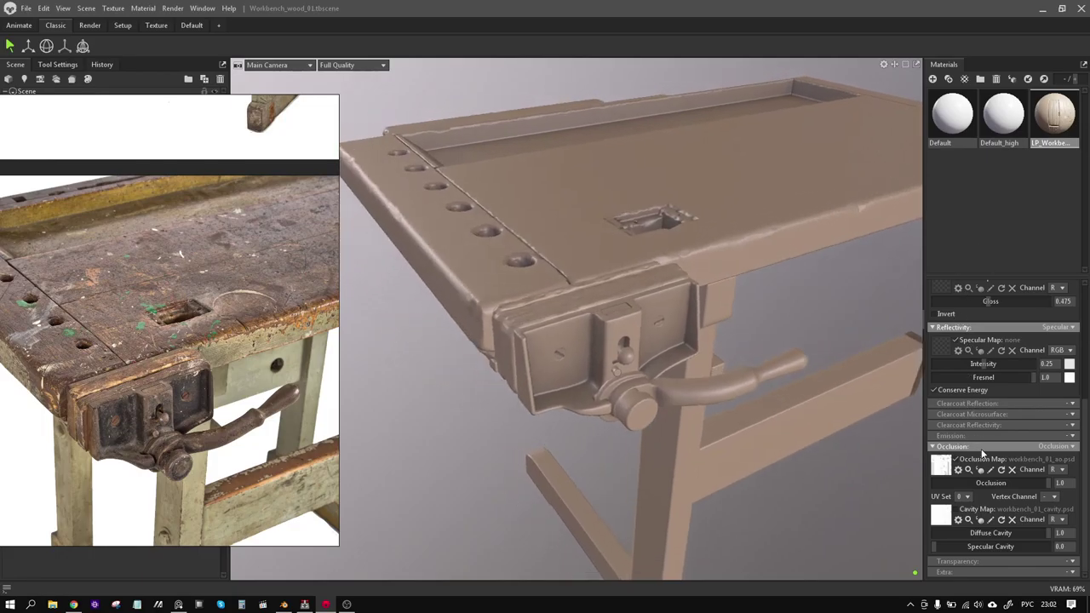
scroll(981, 453, "up", 5)
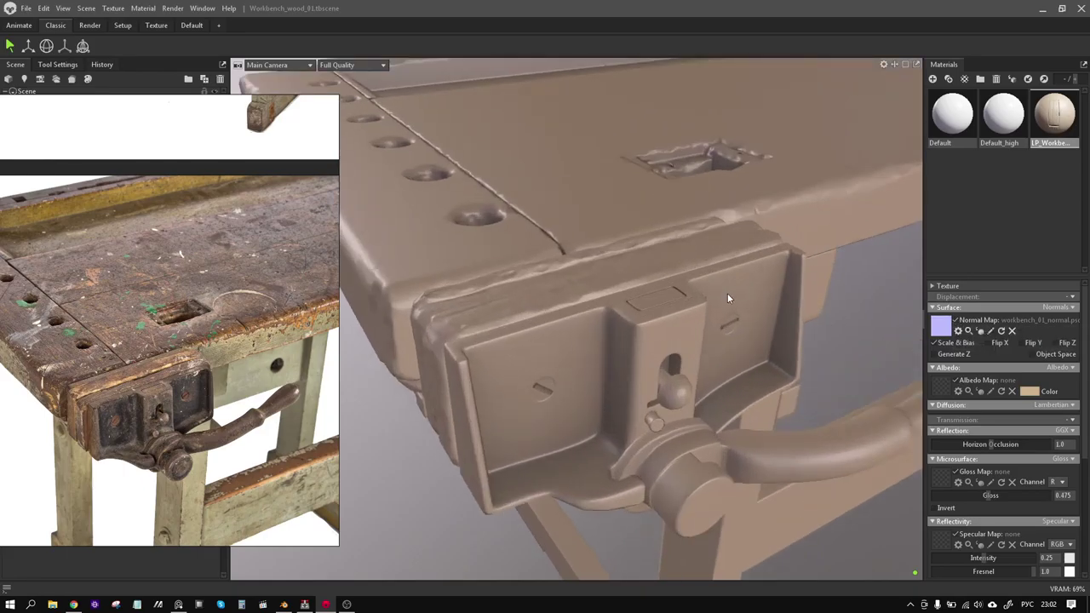
left_click_drag(727, 293, 777, 318)
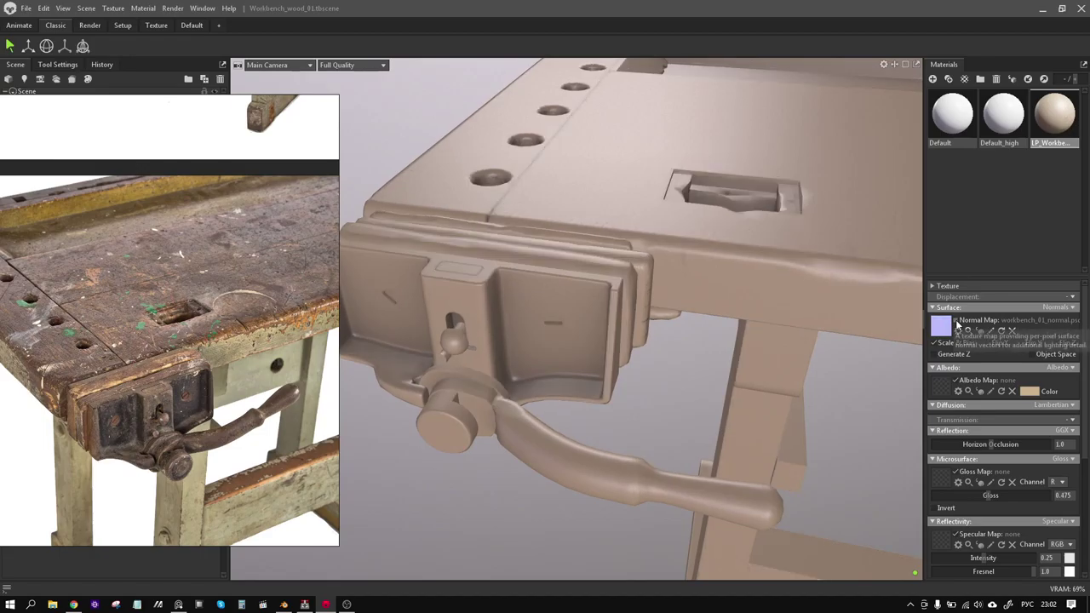
mouse_move(820, 305)
left_mouse_down()
mouse_move(604, 272)
mouse_move(738, 339)
left_mouse_up()
mouse_move(528, 326)
left_mouse_down()
mouse_move(589, 342)
mouse_move(549, 340)
mouse_move(889, 226)
left_mouse_up()
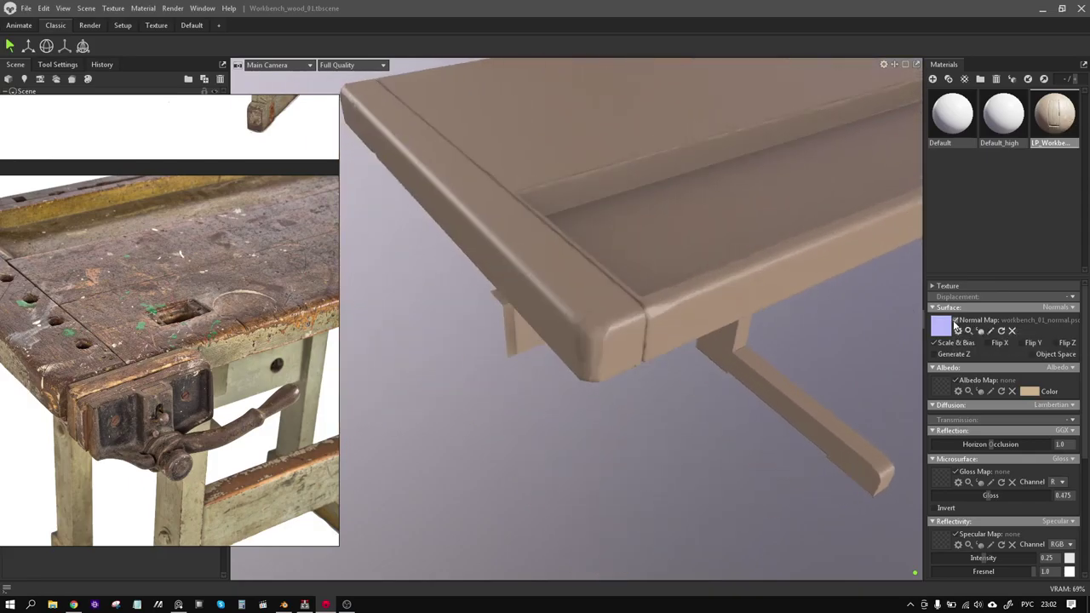
mouse_move(819, 332)
left_mouse_down()
mouse_move(705, 287)
mouse_move(812, 286)
left_mouse_up()
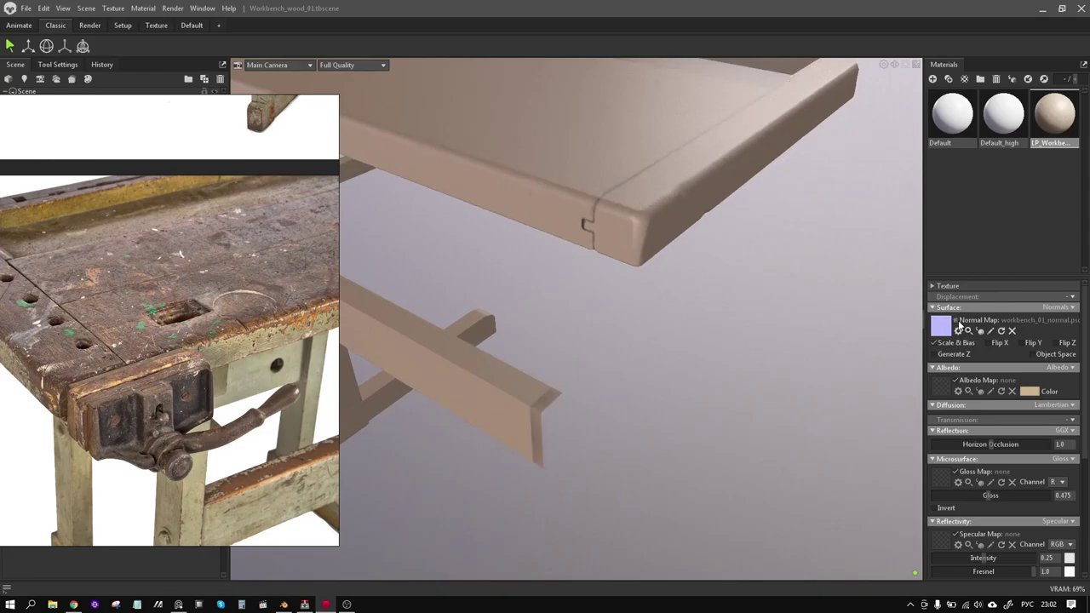
scroll(987, 409, "down", 4)
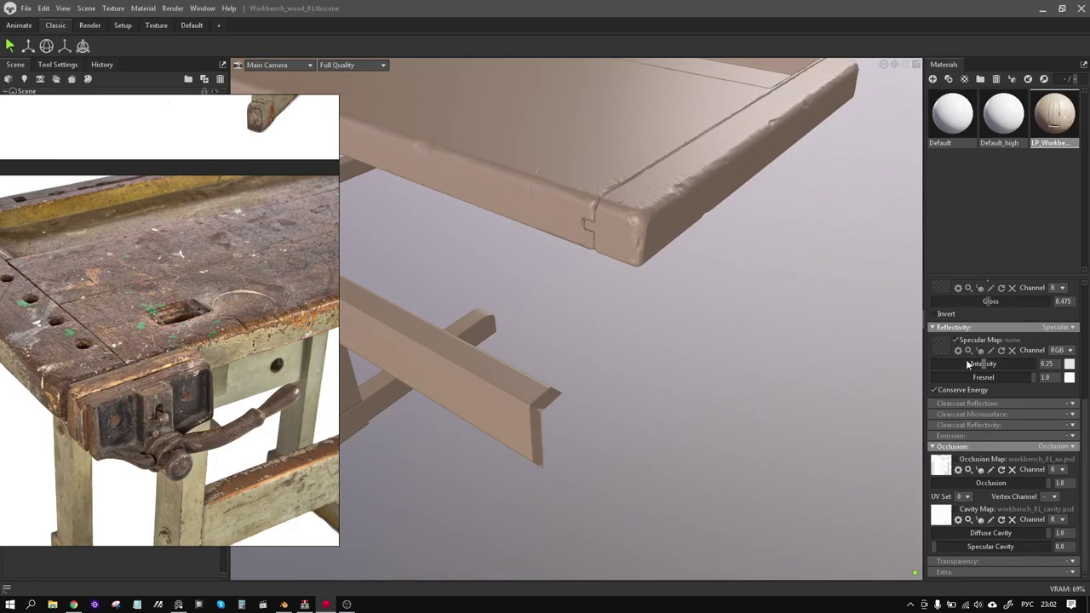
scroll(966, 357, "up", 5)
scroll(961, 336, "up", 1)
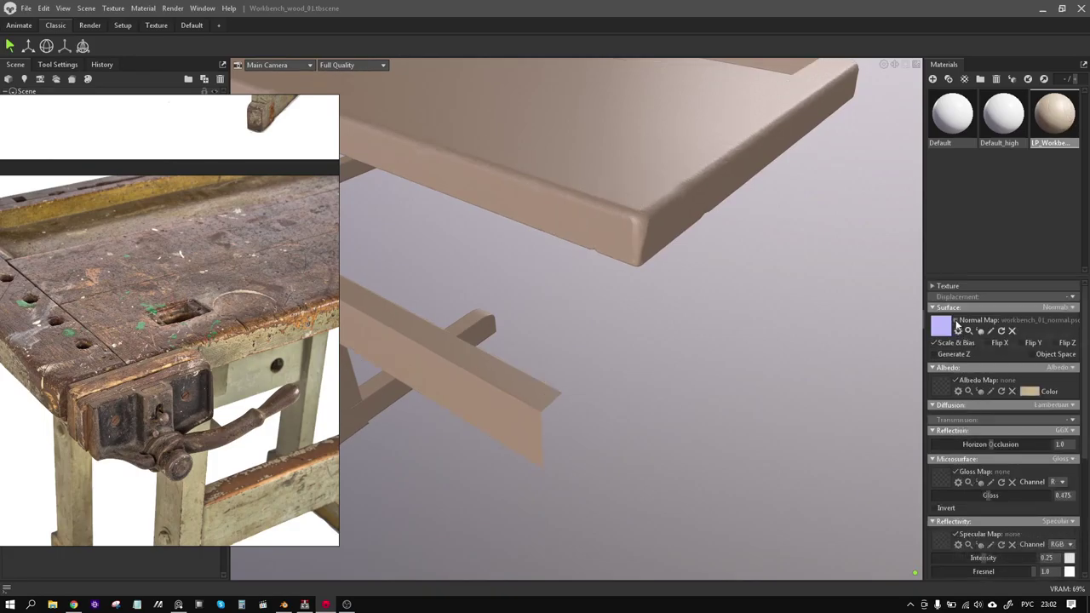
left_click_drag(673, 268, 610, 253)
mouse_move(532, 264)
left_mouse_down()
mouse_move(764, 399)
mouse_move(621, 316)
mouse_move(705, 302)
mouse_move(607, 311)
left_mouse_up()
scroll(651, 306, "up", 2)
scroll(651, 307, "up", 2)
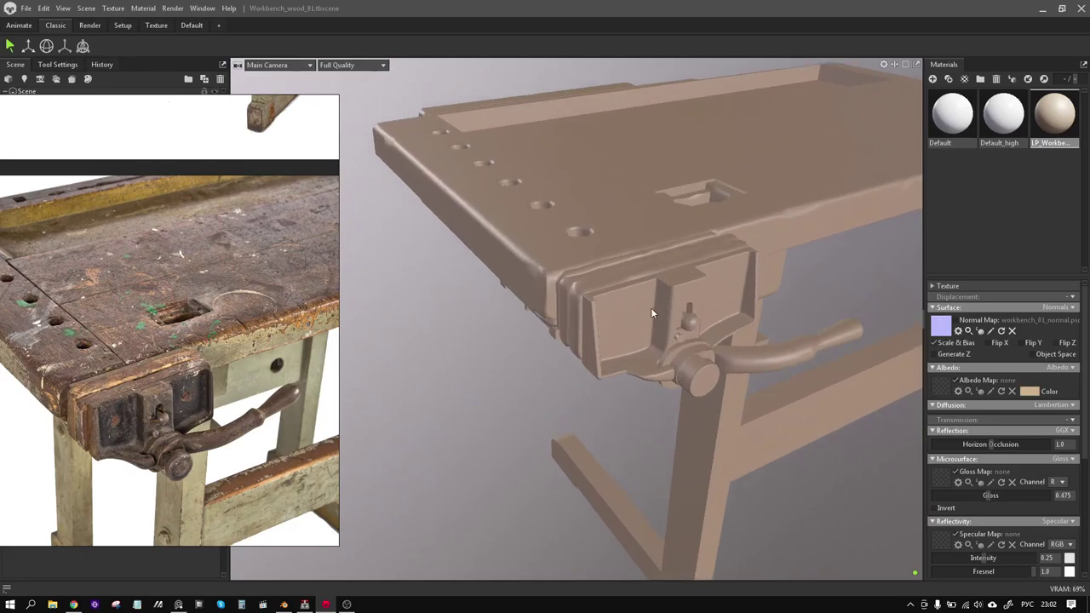
scroll(669, 341, "up", 2)
mouse_move(687, 374)
left_mouse_down()
mouse_move(699, 271)
mouse_move(693, 396)
mouse_move(656, 295)
mouse_move(690, 293)
mouse_move(647, 341)
mouse_move(693, 354)
mouse_move(669, 359)
left_mouse_up()
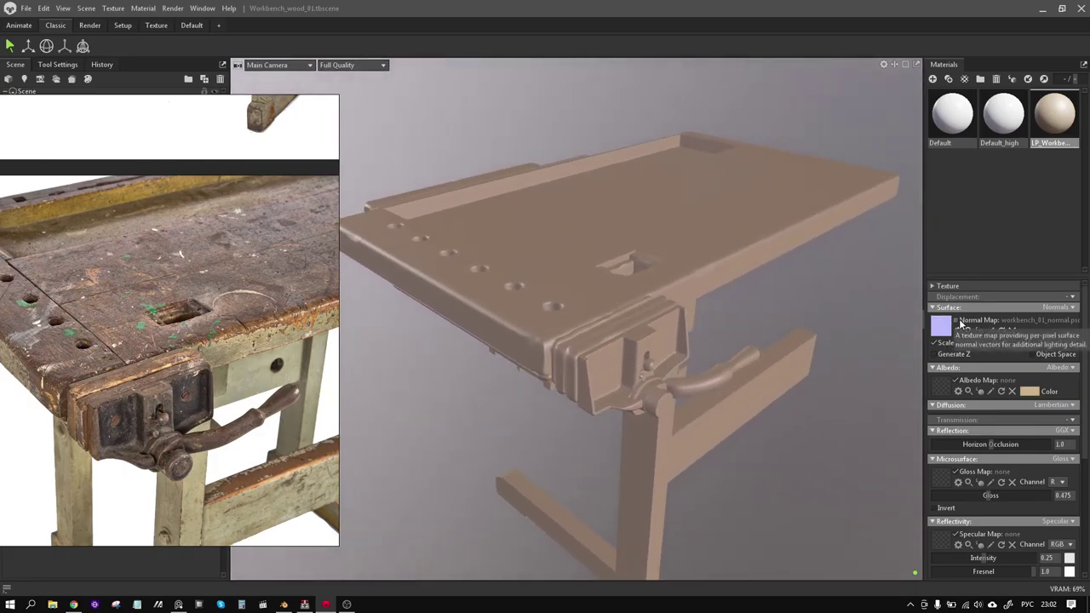
scroll(979, 400, "down", 3)
scroll(992, 442, "down", 3)
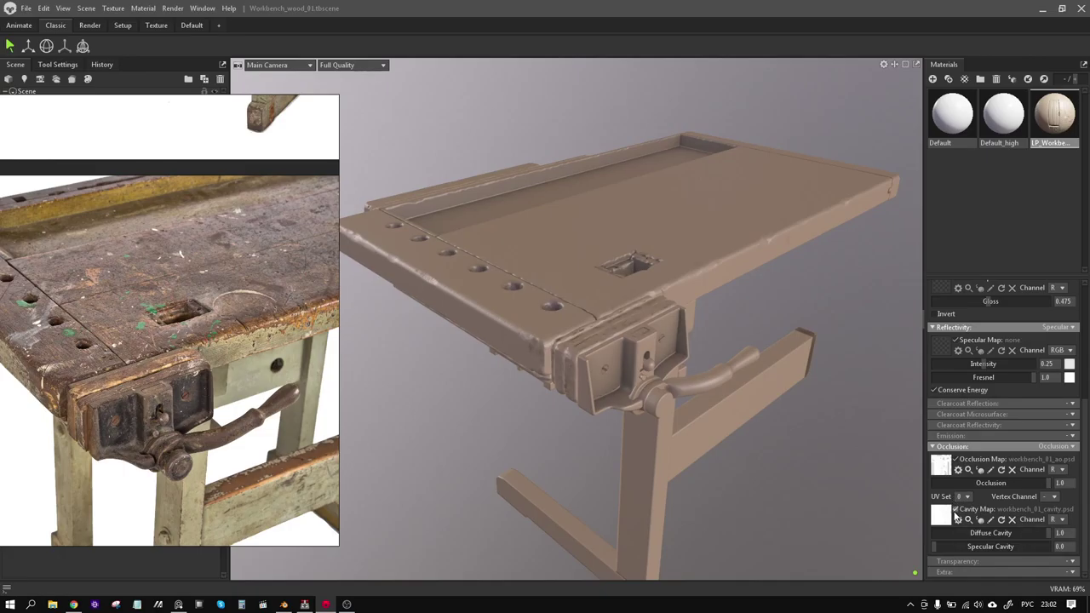
left_click_drag(726, 413, 667, 399)
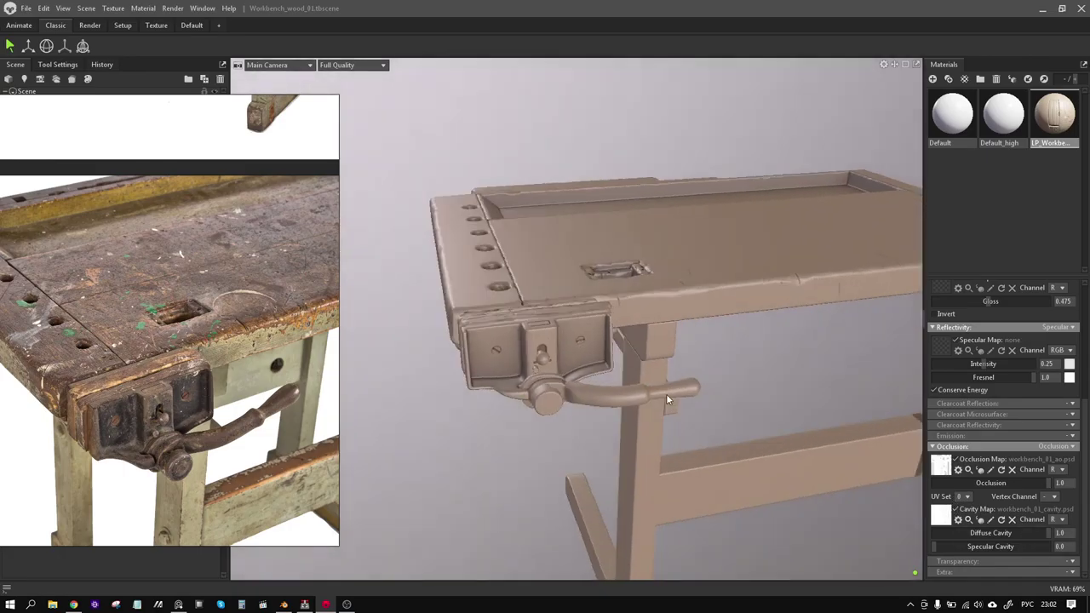
In Blender, hide the highpoly collection, show the LP collection and close the sidebar.
left_click(276, 605)
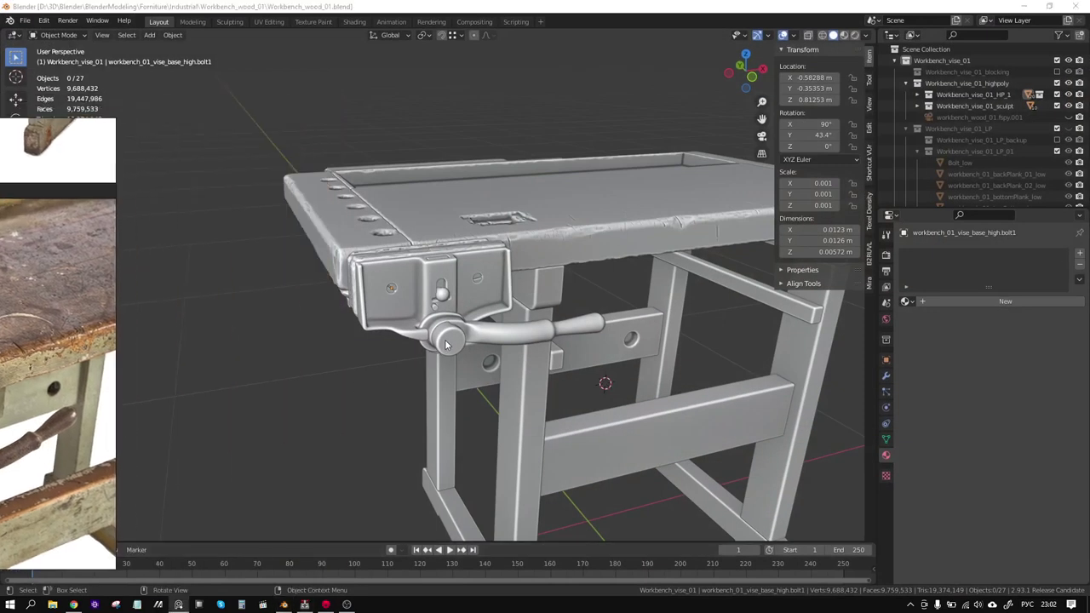
mouse_move(331, 357)
middle_mouse_down()
mouse_move(301, 325)
mouse_move(342, 362)
middle_mouse_up()
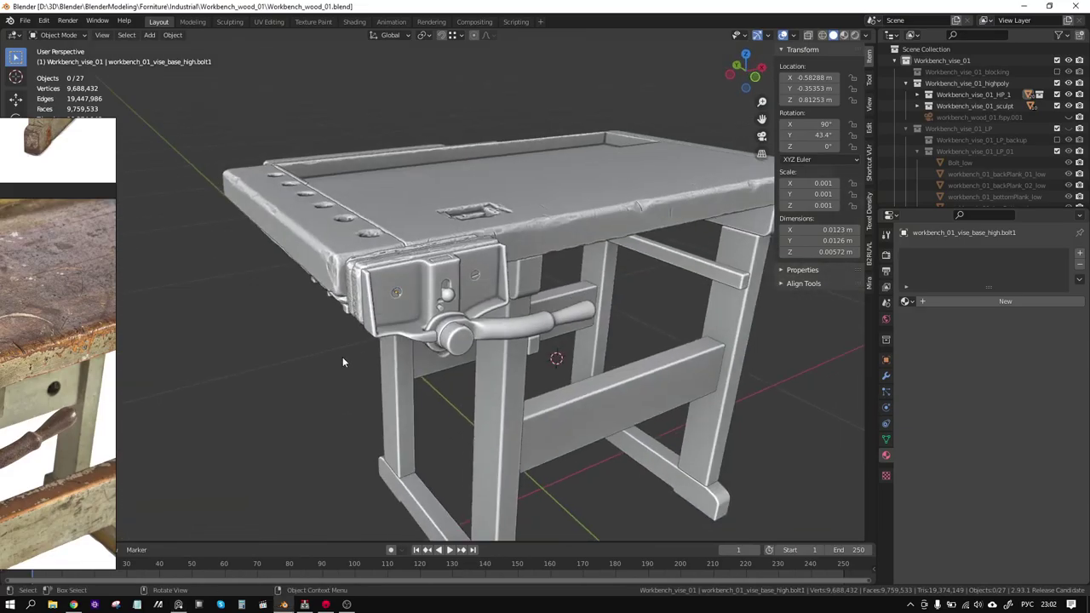
left_click(1056, 83)
left_click(1070, 129)
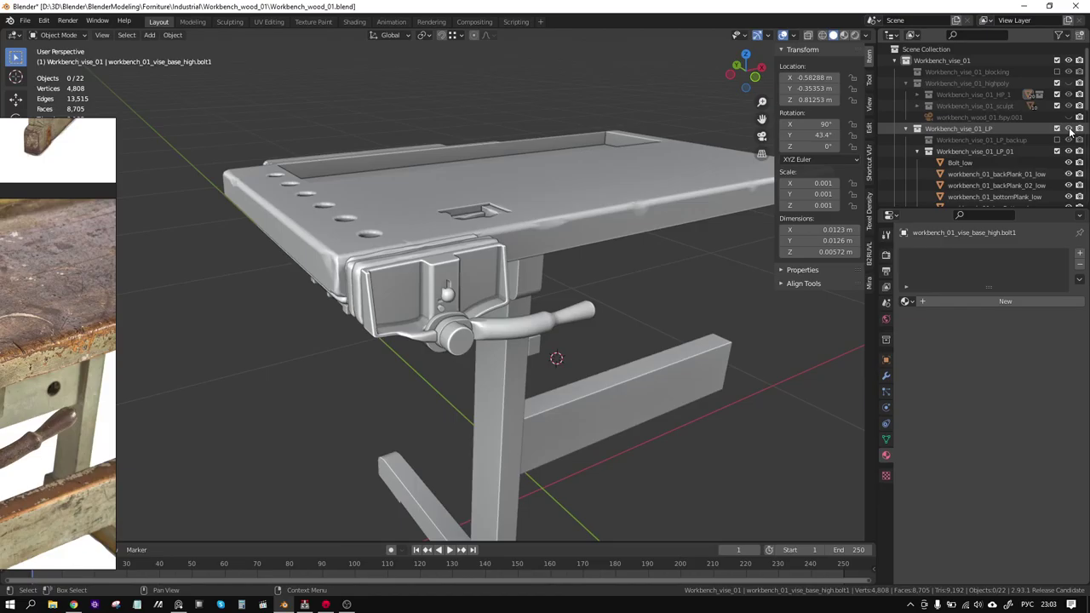
mouse_move(602, 342)
middle_mouse_down()
mouse_move(625, 329)
mouse_move(628, 293)
middle_mouse_up()
key("n")
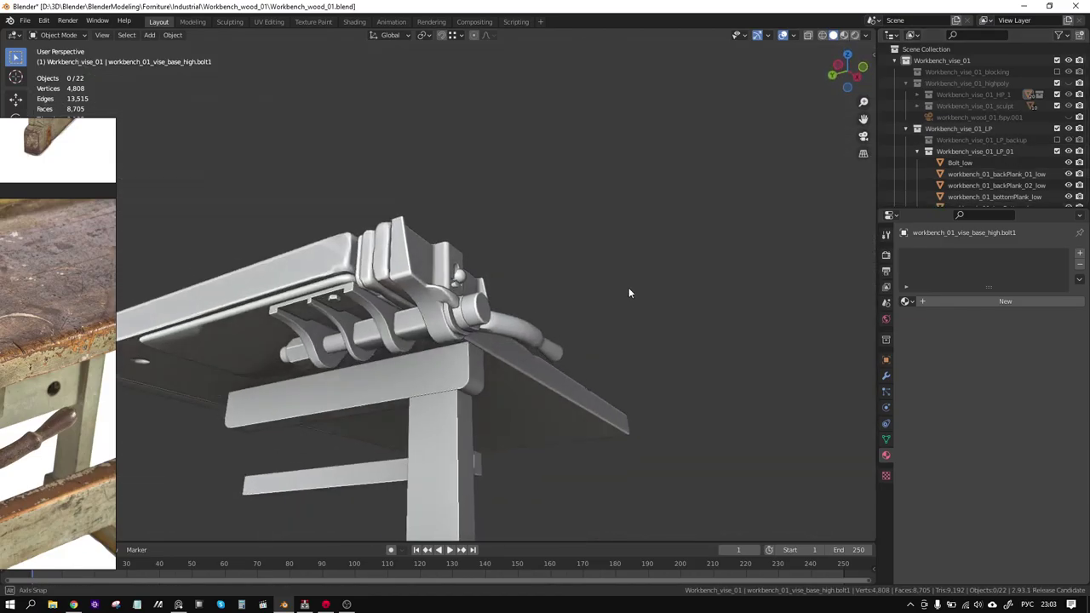
Inspect the low-poly bench from several angles, briefly switching to wireframe shading and back to solid.
mouse_move(568, 320)
middle_mouse_down()
mouse_move(494, 319)
mouse_move(632, 241)
mouse_move(448, 323)
mouse_move(519, 261)
mouse_move(681, 367)
mouse_move(435, 297)
mouse_move(555, 316)
middle_mouse_up()
scroll(606, 328, "up", 3)
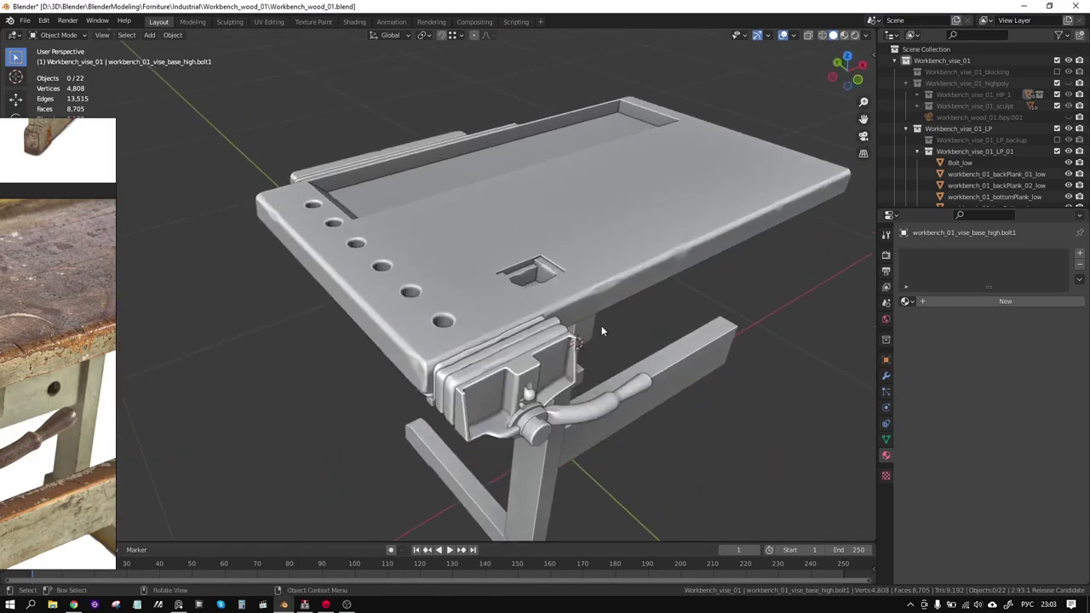
scroll(601, 325, "down", 2)
left_click_drag(95, 189, 1, 186)
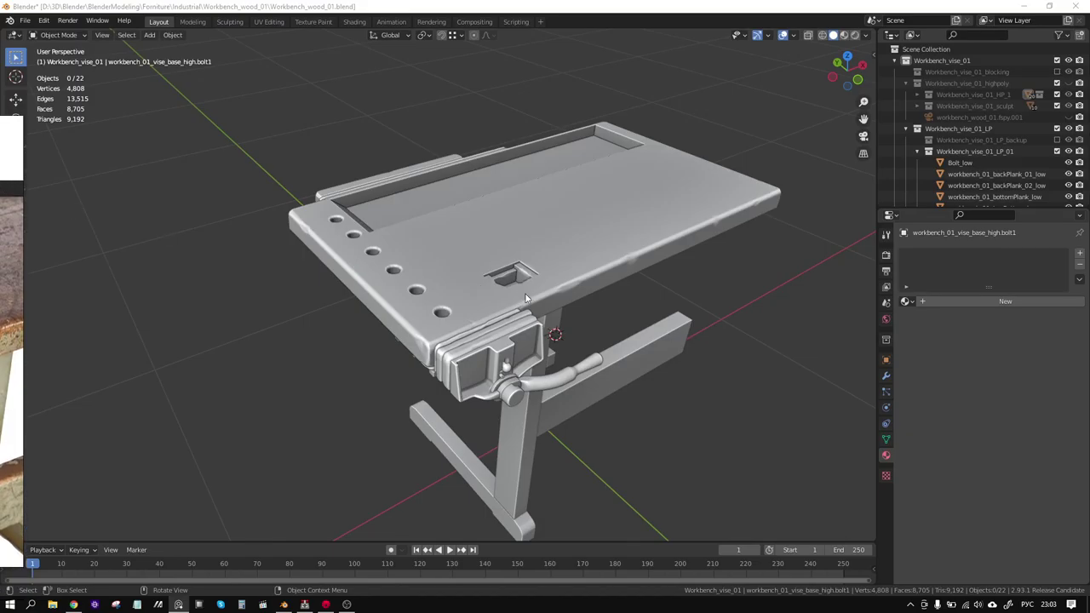
middle_click_drag(525, 297, 536, 270)
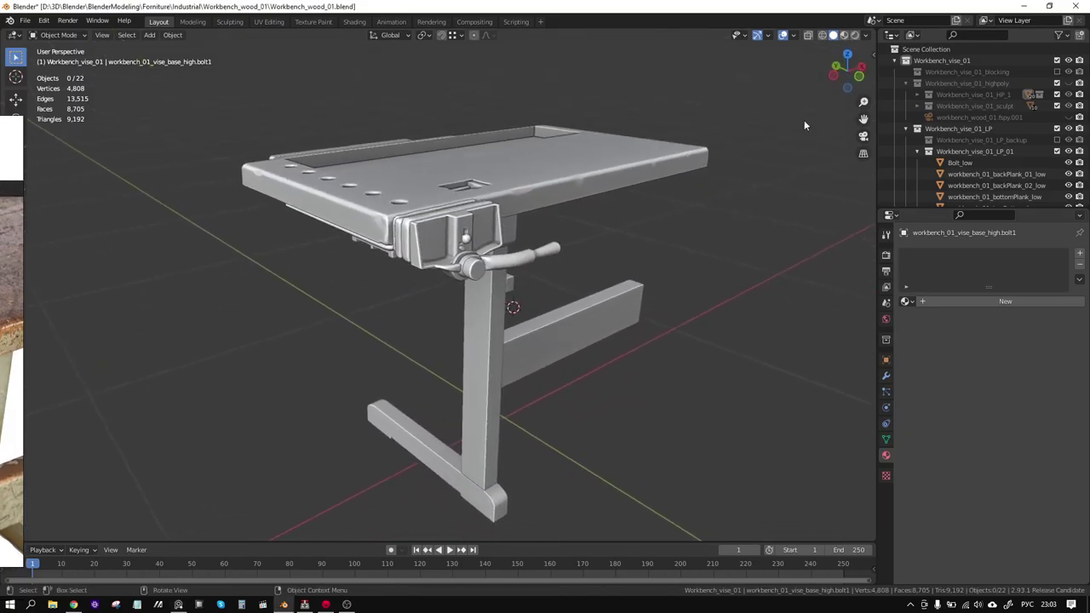
left_click(822, 35)
mouse_move(686, 206)
middle_mouse_down()
mouse_move(667, 223)
mouse_move(738, 136)
middle_mouse_up()
left_click(832, 36)
Enable the Wireframe viewport overlay and orbit and zoom around the low-poly workbench.
left_click(793, 36)
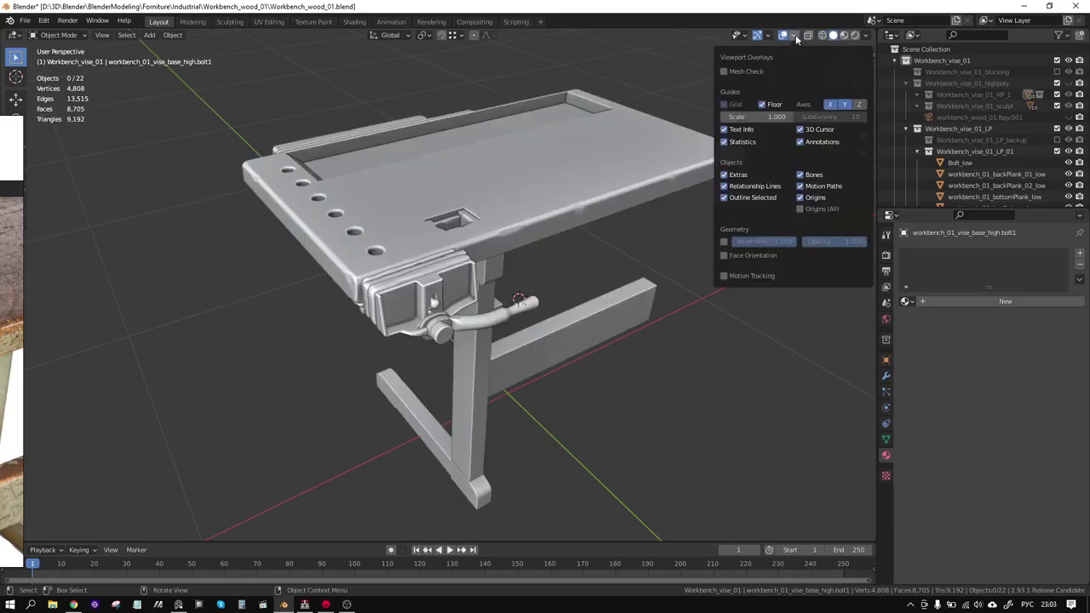
left_click(723, 242)
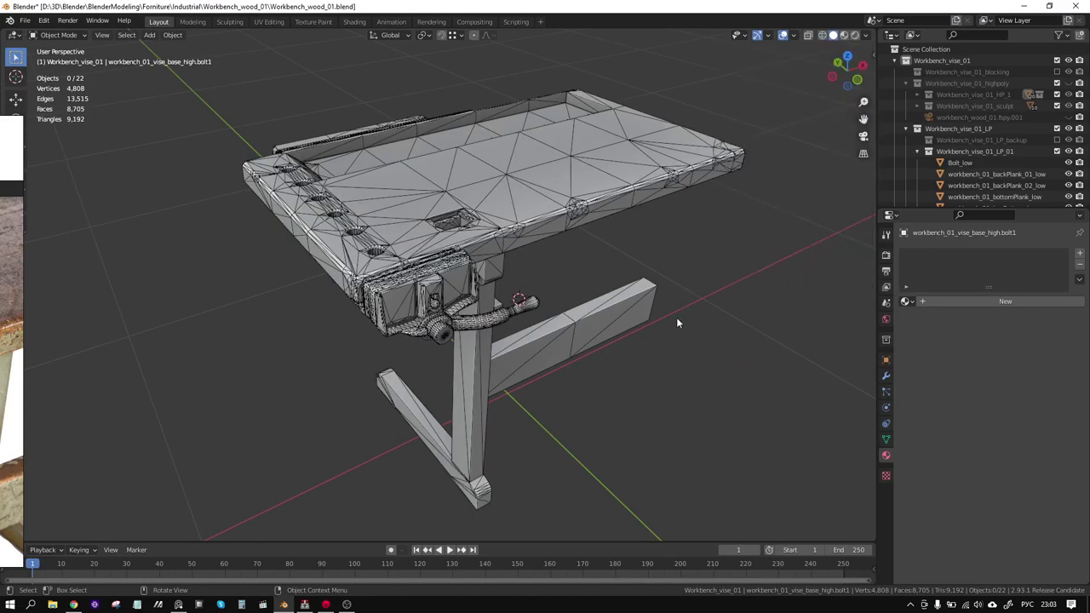
mouse_move(676, 317)
middle_mouse_down()
mouse_move(711, 277)
mouse_move(562, 271)
mouse_move(480, 292)
mouse_move(509, 196)
mouse_move(556, 198)
mouse_move(608, 207)
mouse_move(434, 244)
mouse_move(294, 258)
mouse_move(343, 196)
mouse_move(408, 230)
mouse_move(488, 234)
mouse_move(622, 288)
middle_mouse_up()
scroll(342, 196, "up", 5)
scroll(373, 174, "down", 4)
scroll(428, 256, "up", 2)
Select the vise base to check its material, deselect it, and orbit low to the handle.
left_click(488, 235)
left_click(655, 252)
mouse_move(655, 252)
middle_mouse_down()
mouse_move(711, 188)
mouse_move(673, 187)
mouse_move(505, 242)
mouse_move(533, 317)
mouse_move(591, 270)
mouse_move(549, 269)
mouse_move(609, 170)
mouse_move(543, 236)
mouse_move(555, 116)
mouse_move(532, 212)
middle_mouse_up()
mouse_move(594, 309)
middle_mouse_down()
mouse_move(582, 271)
mouse_move(531, 286)
middle_mouse_up()
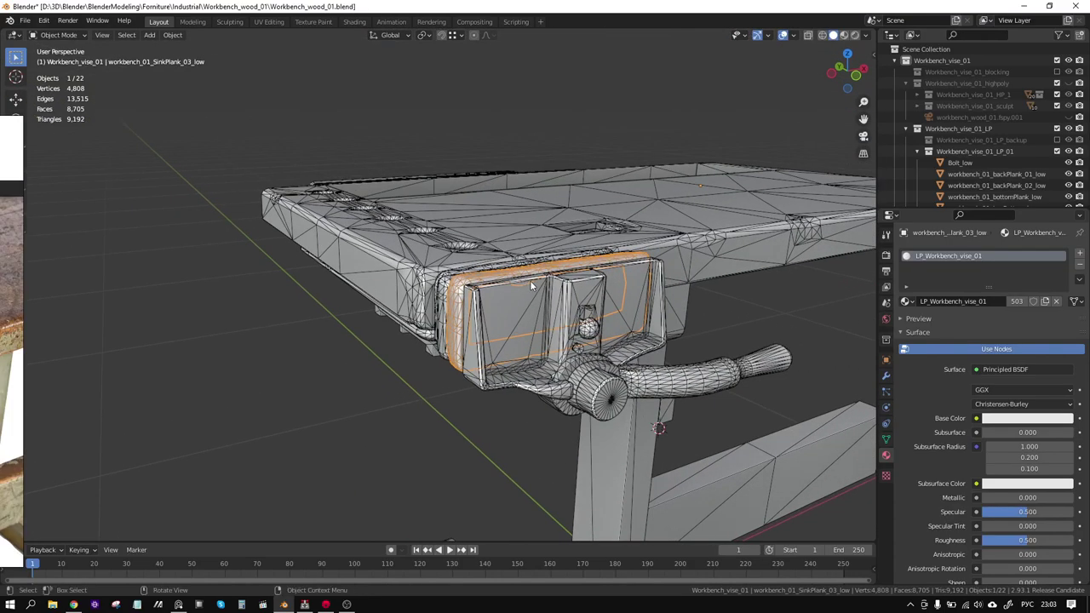
key("ctrl+z")
key("ctrl+z")
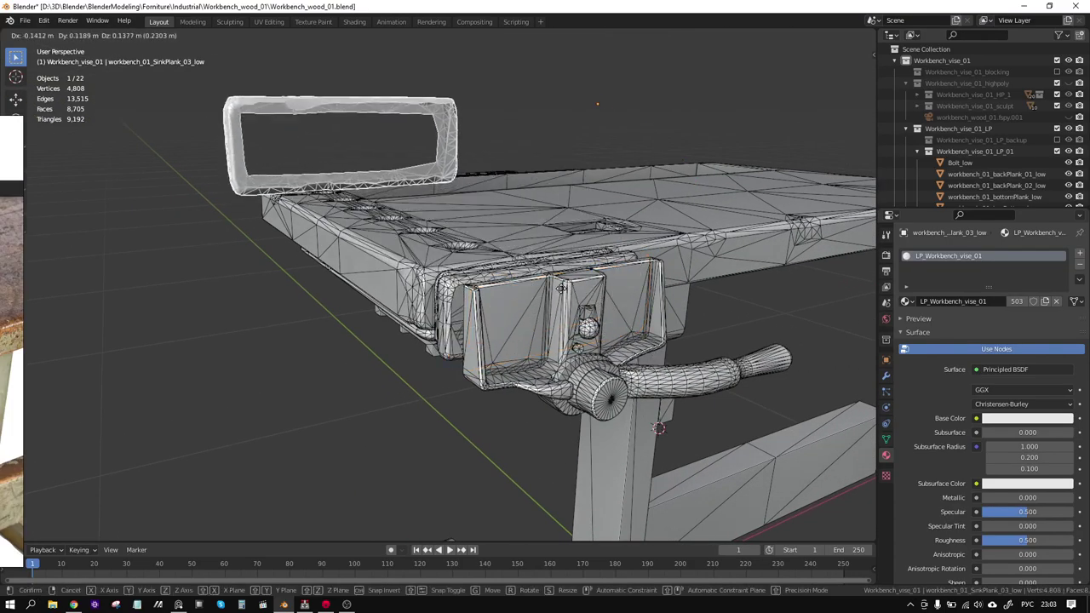
key("ctrl+shift+z")
key("ctrl+shift+z")
key("ctrl+z")
key("ctrl+z")
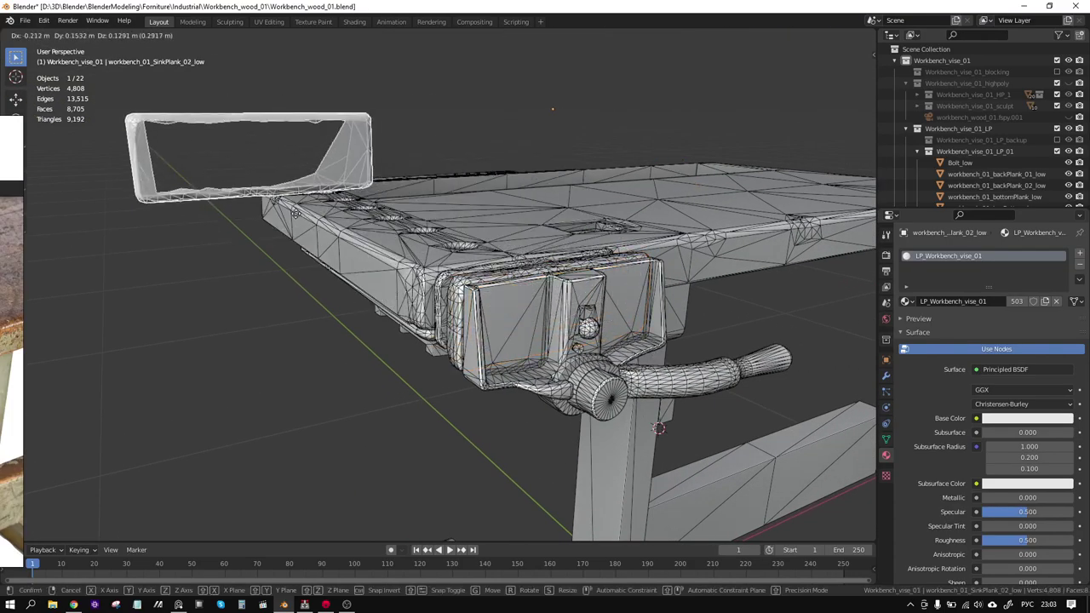
key("ctrl+shift+z")
key("ctrl+shift+z")
key("ctrl+z")
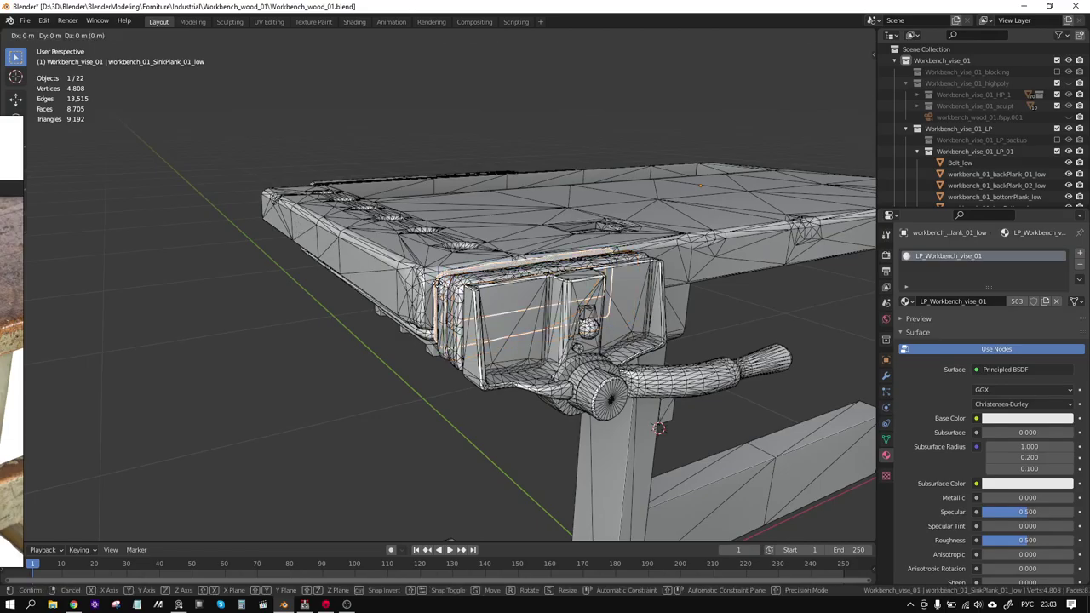
key("ctrl+z")
key("ctrl+shift+z")
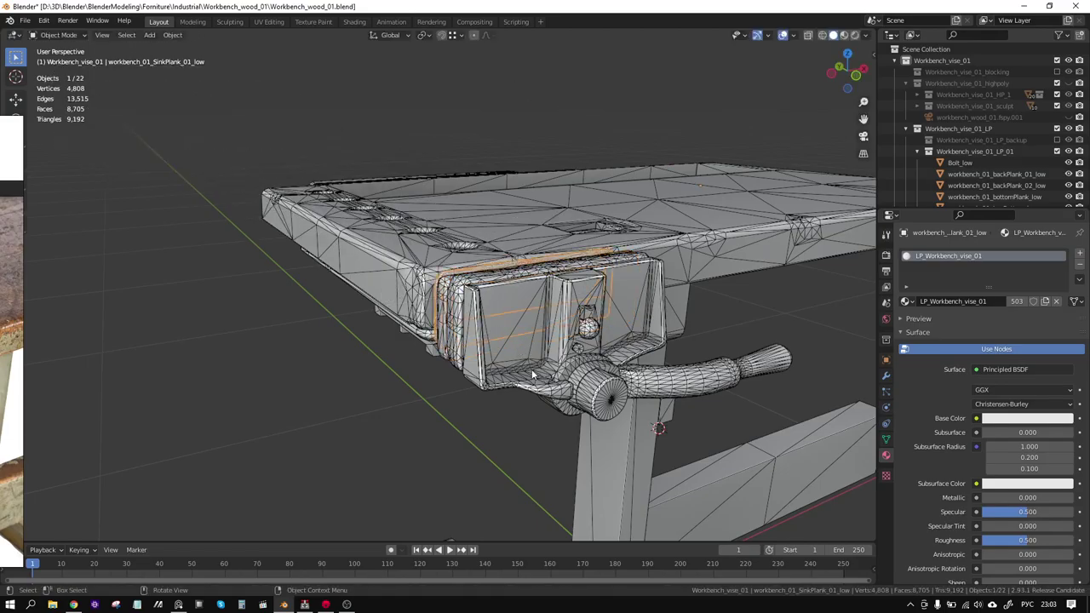
left_click(523, 368)
middle_click_drag(523, 368, 666, 358)
key("g")
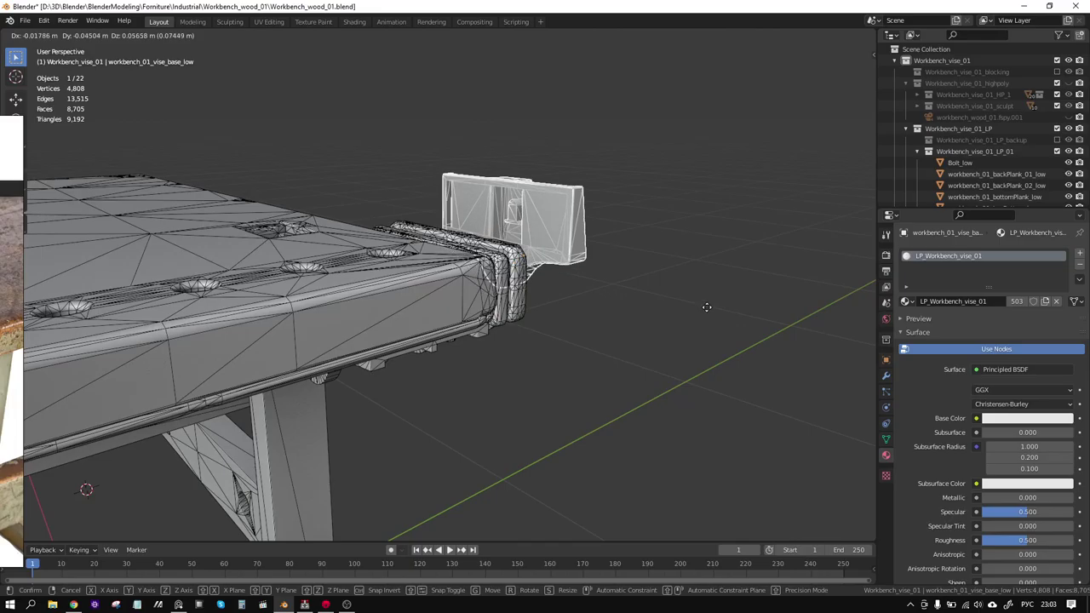
key("Escape")
mouse_move(725, 282)
middle_mouse_down()
mouse_move(419, 319)
mouse_move(328, 278)
middle_mouse_up()
left_click(333, 274)
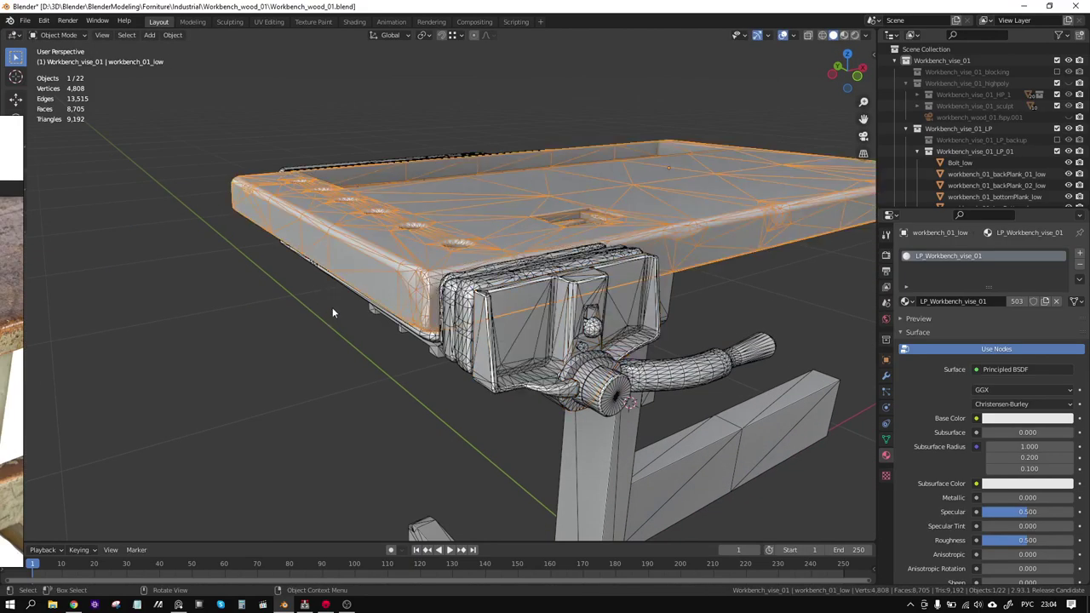
left_click(329, 304)
key("g")
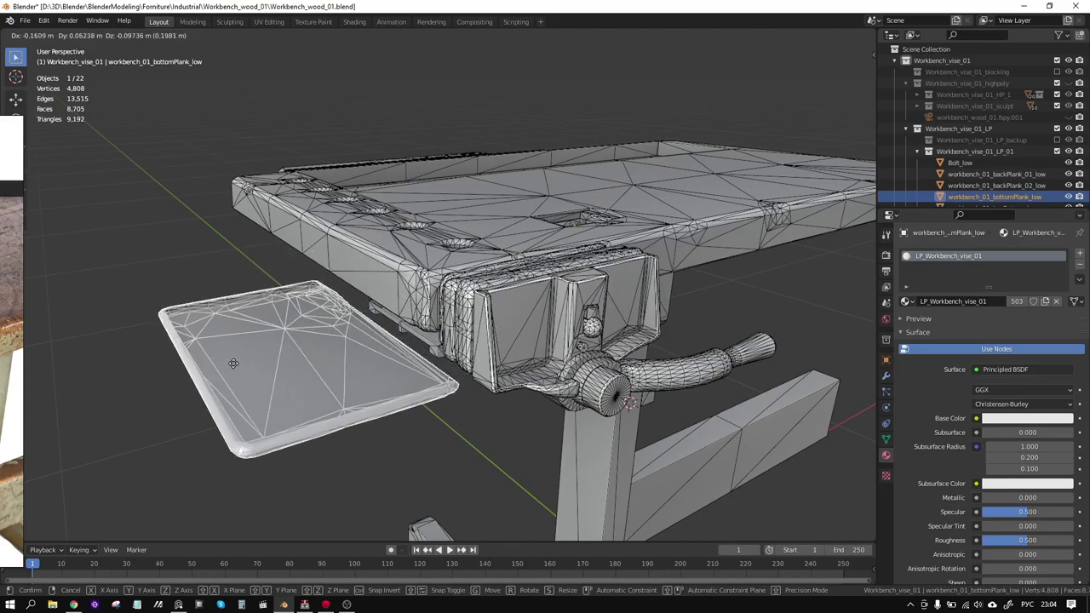
key("Escape")
mouse_move(233, 369)
middle_mouse_down()
mouse_move(325, 366)
mouse_move(380, 386)
mouse_move(408, 220)
mouse_move(485, 312)
mouse_move(570, 323)
middle_mouse_up()
left_click(422, 243)
key("g")
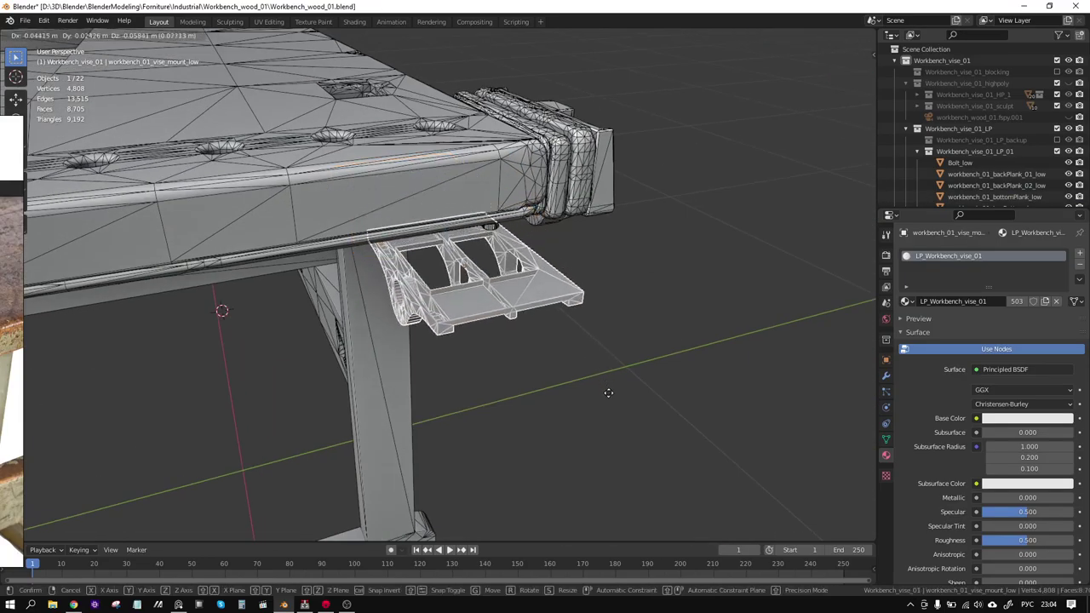
key("Escape")
mouse_move(610, 395)
middle_mouse_down()
mouse_move(579, 389)
mouse_move(544, 298)
mouse_move(496, 369)
mouse_move(590, 71)
mouse_move(593, 318)
mouse_move(530, 287)
mouse_move(494, 295)
mouse_move(462, 420)
mouse_move(390, 173)
mouse_move(405, 257)
middle_mouse_up()
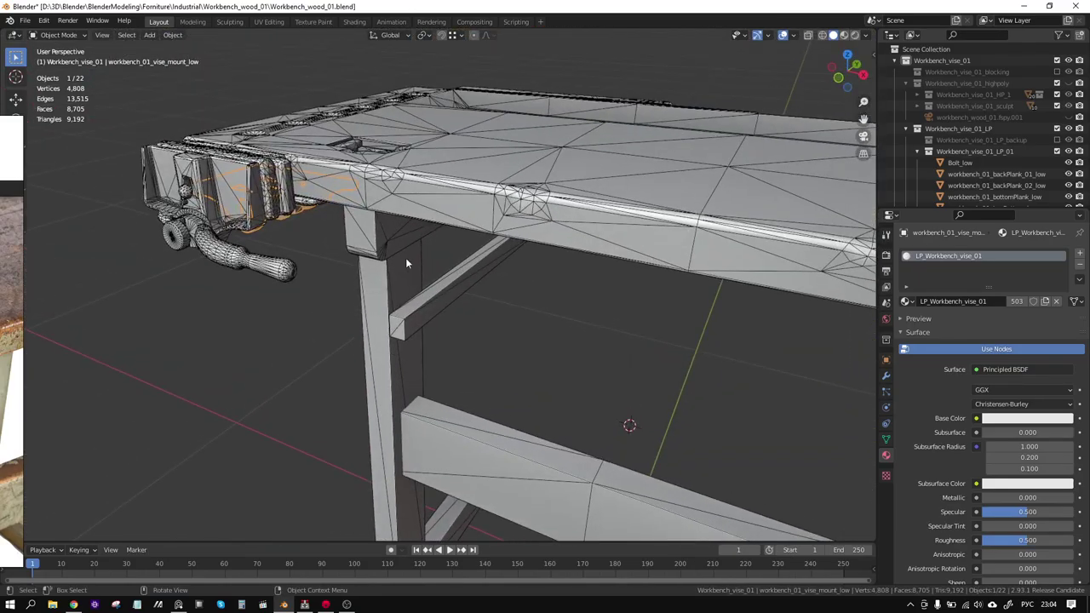
left_click(394, 239)
key("g")
key("Escape")
mouse_move(339, 326)
middle_mouse_down()
mouse_move(279, 283)
mouse_move(326, 285)
mouse_move(292, 277)
middle_mouse_up()
left_click(298, 272)
key("g")
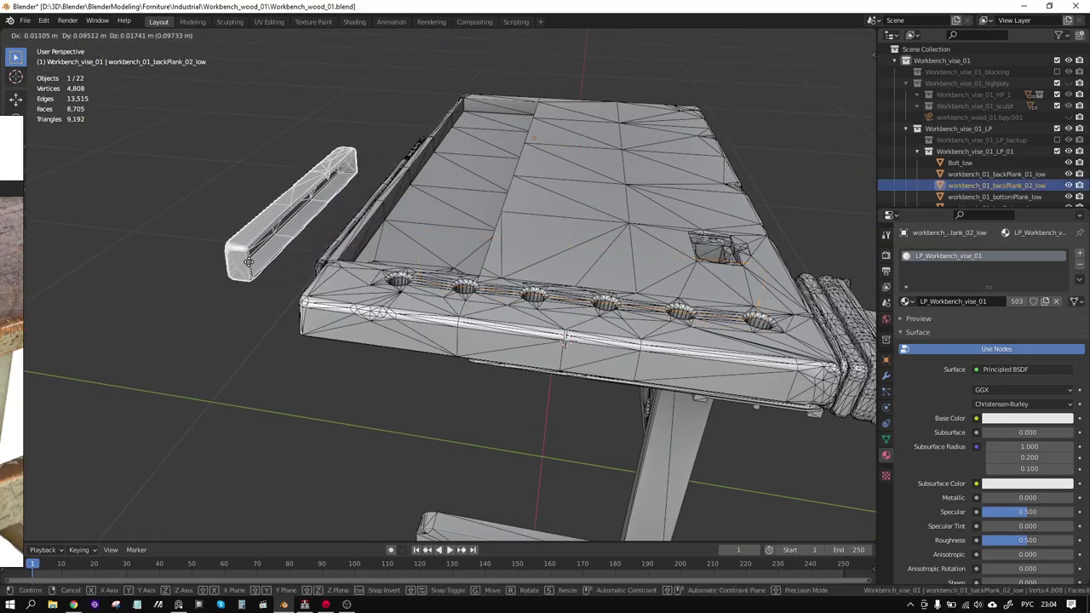
key("Escape")
left_click(320, 267)
key("g")
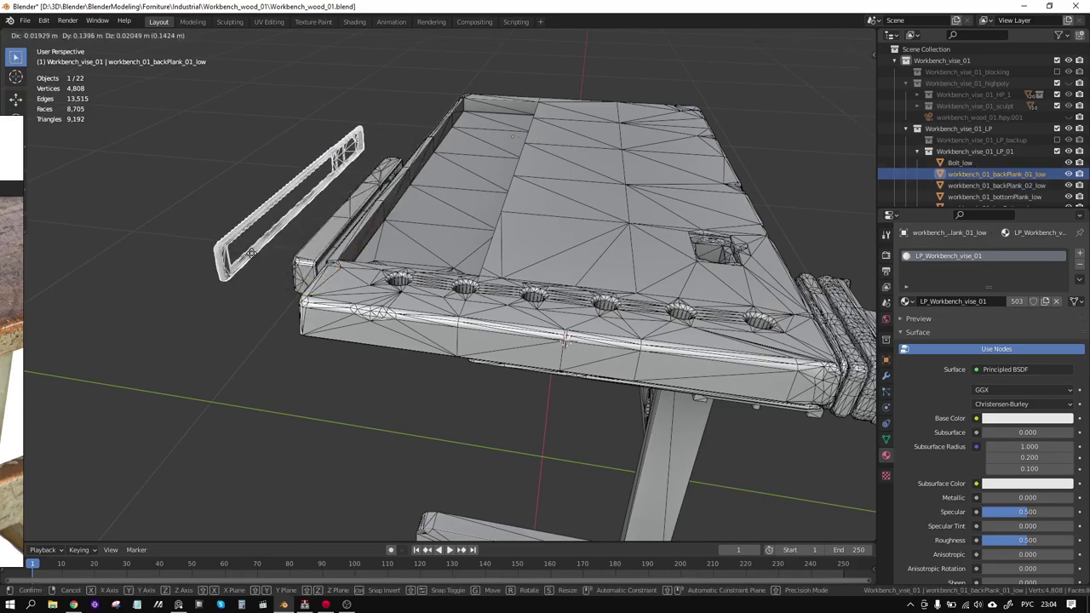
key("Escape")
mouse_move(331, 295)
middle_mouse_down()
mouse_move(595, 318)
mouse_move(505, 307)
mouse_move(565, 297)
mouse_move(521, 332)
middle_mouse_up()
Grab the vise nut and then the base rail, cancelling each move so both stay in place.
left_click(565, 295)
scroll(579, 309, "up", 3)
key("g")
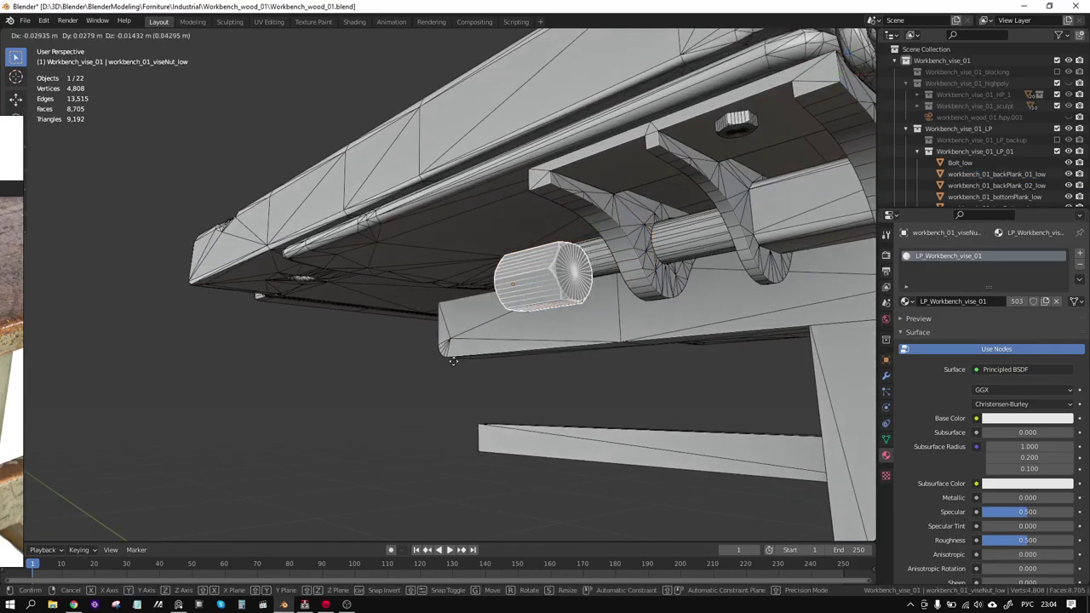
key("Escape")
mouse_move(780, 236)
middle_mouse_down()
mouse_move(762, 287)
mouse_move(584, 321)
middle_mouse_up()
left_click(584, 321)
key("g")
key("Escape")
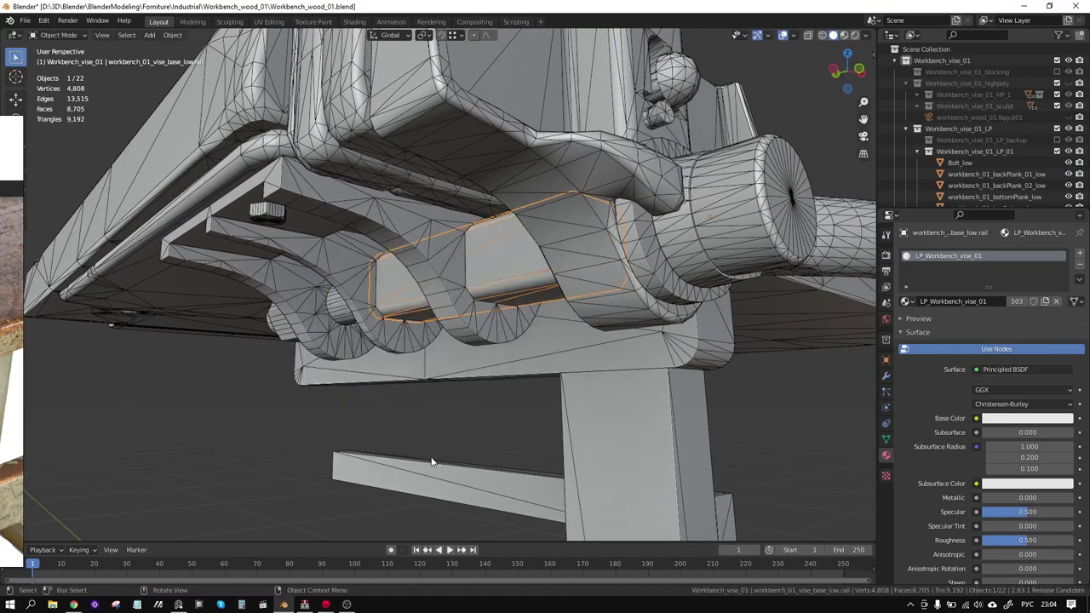
Orbit to a high view of the bench top and open the Viewport Overlays dropdown.
scroll(511, 345, "down", 4)
middle_click_drag(620, 350, 596, 361)
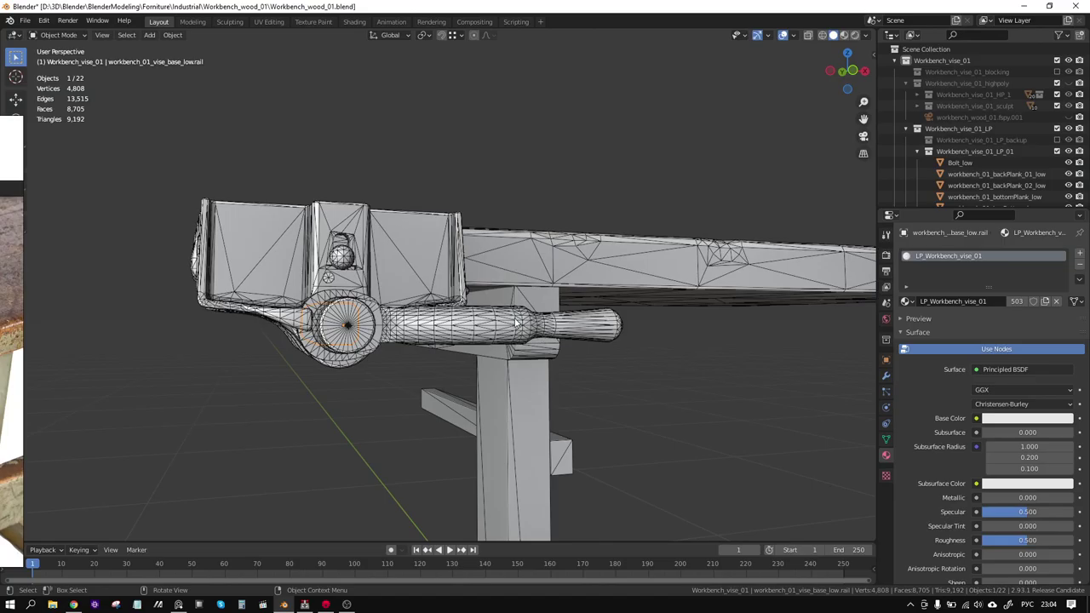
mouse_move(517, 322)
middle_mouse_down()
mouse_move(418, 362)
mouse_move(589, 284)
mouse_move(830, 109)
middle_mouse_up()
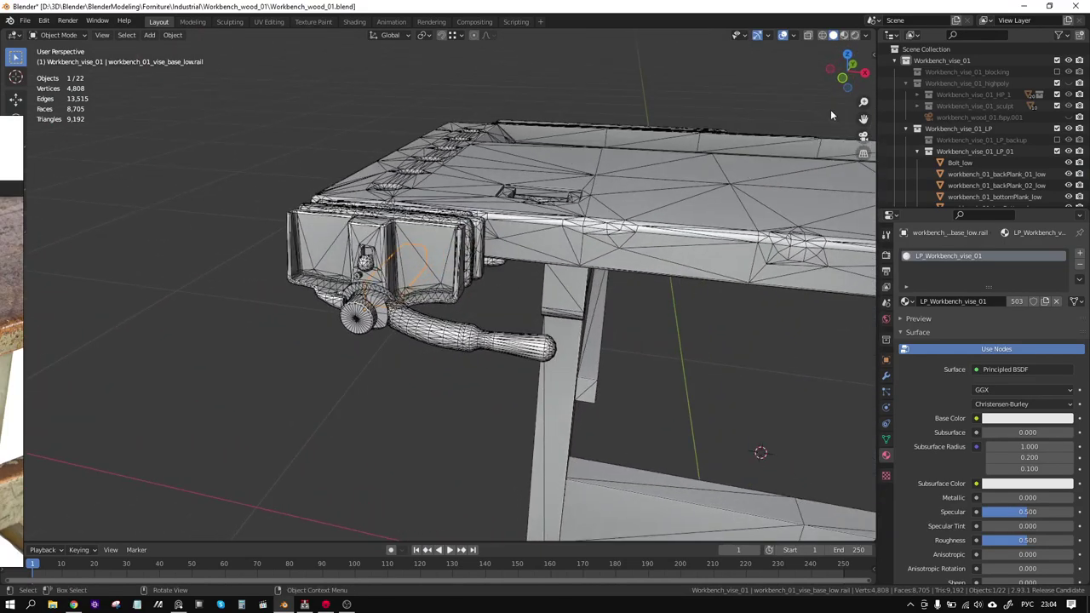
left_click(795, 36)
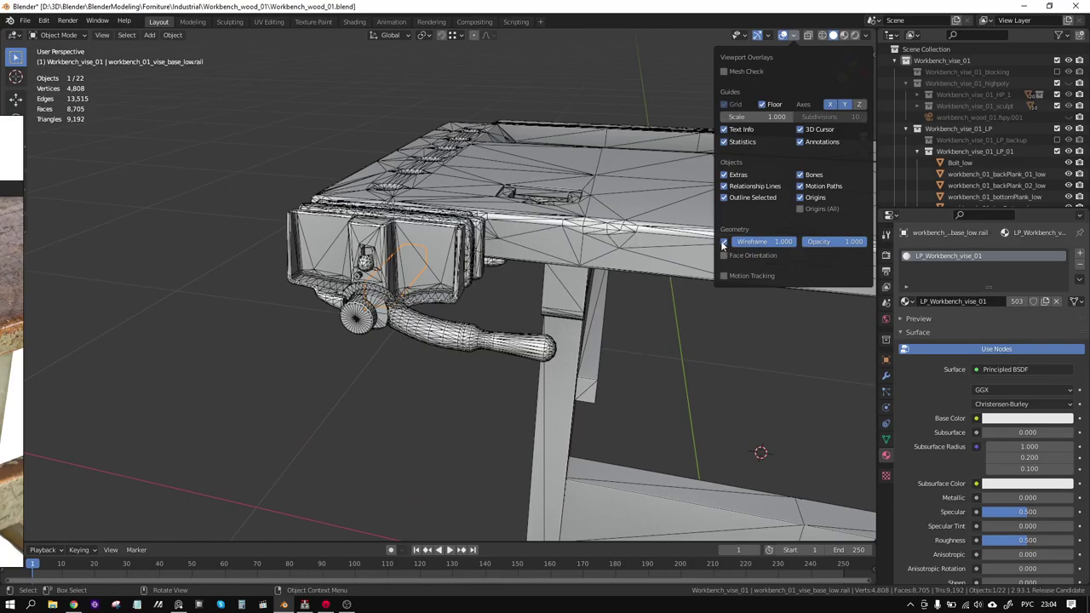
Turn off the wireframe overlay and show the centre leg's Mirror and Triangulate modifiers.
left_click(723, 243)
left_click(667, 359)
mouse_move(667, 359)
middle_mouse_down()
mouse_move(661, 332)
mouse_move(705, 337)
middle_mouse_up()
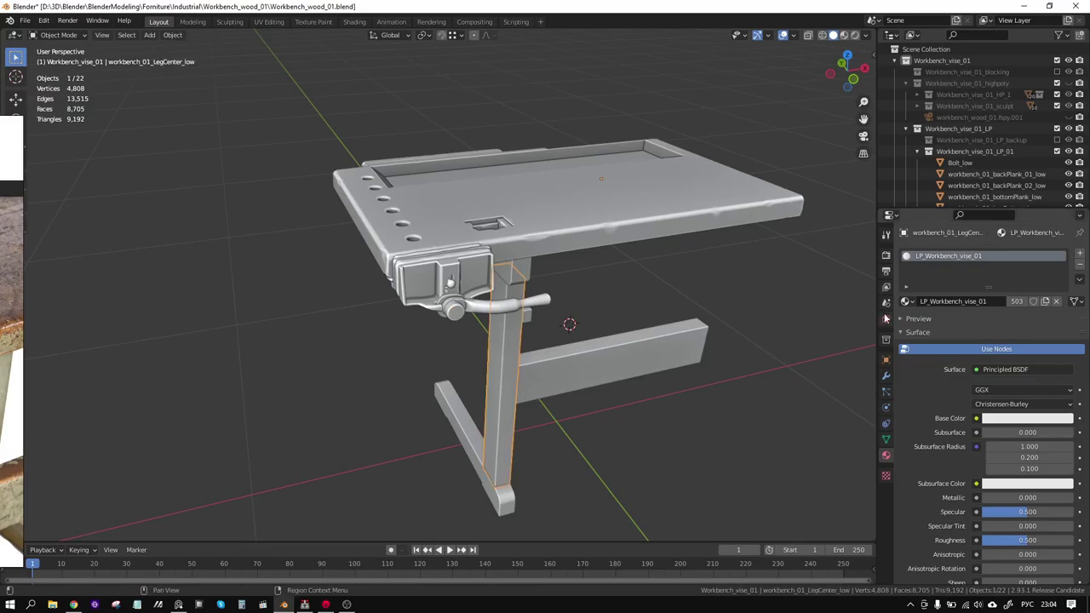
left_click(886, 376)
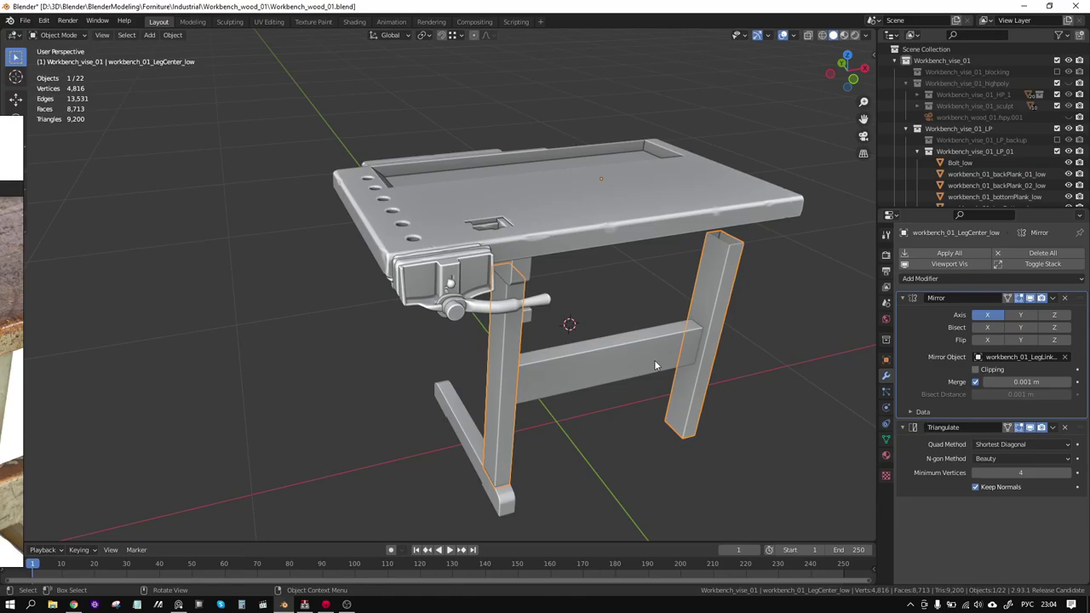
Select LegLink2_low and enable its Mirror modifier's Y axis.
mouse_move(696, 322)
middle_mouse_down()
mouse_move(725, 292)
mouse_move(766, 289)
middle_mouse_up()
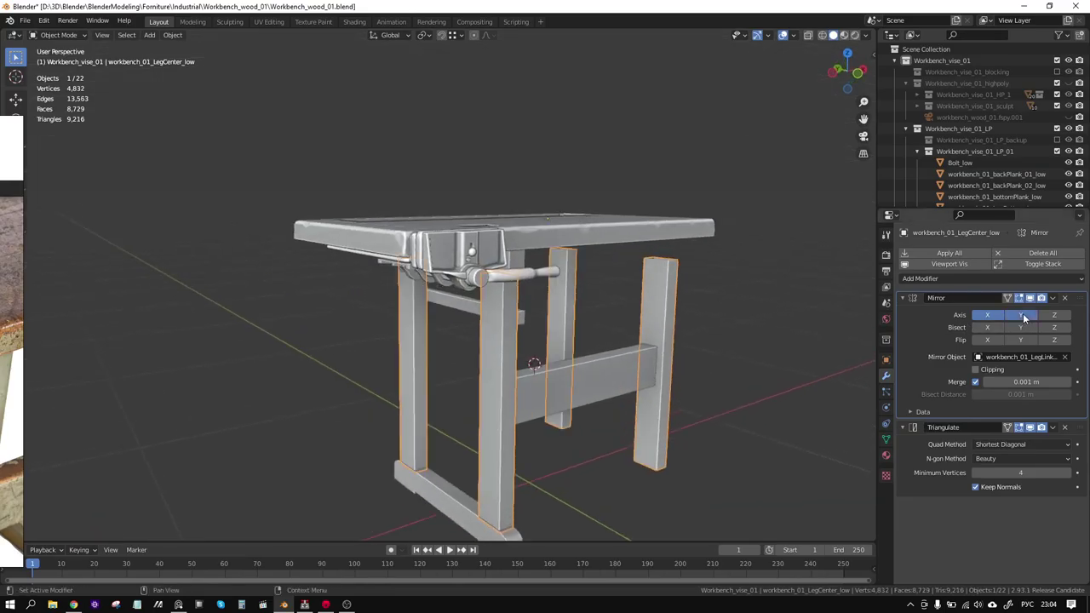
left_click(609, 380)
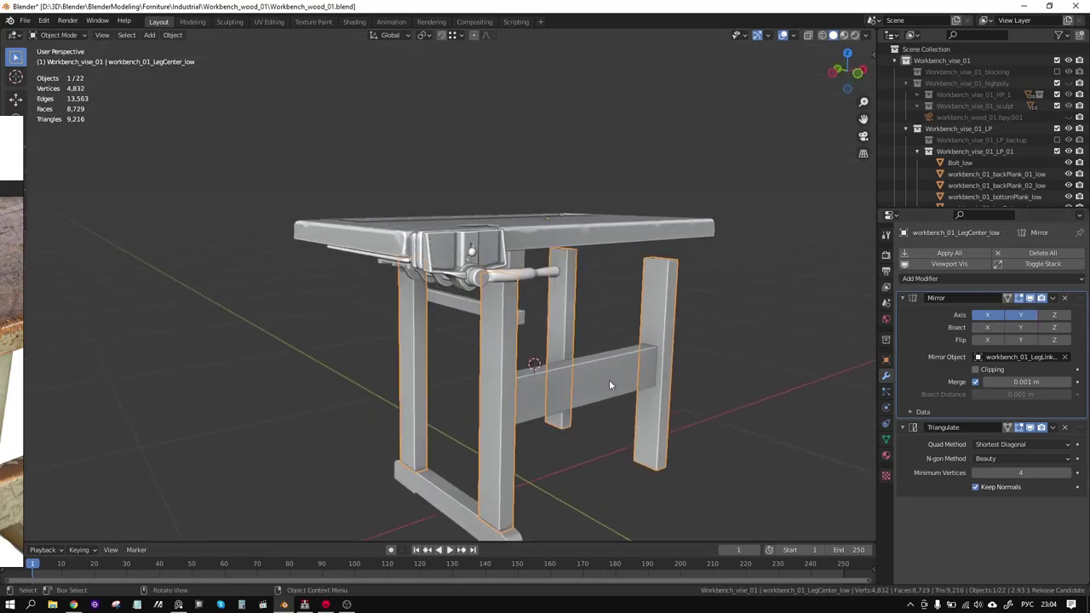
left_click(1014, 313)
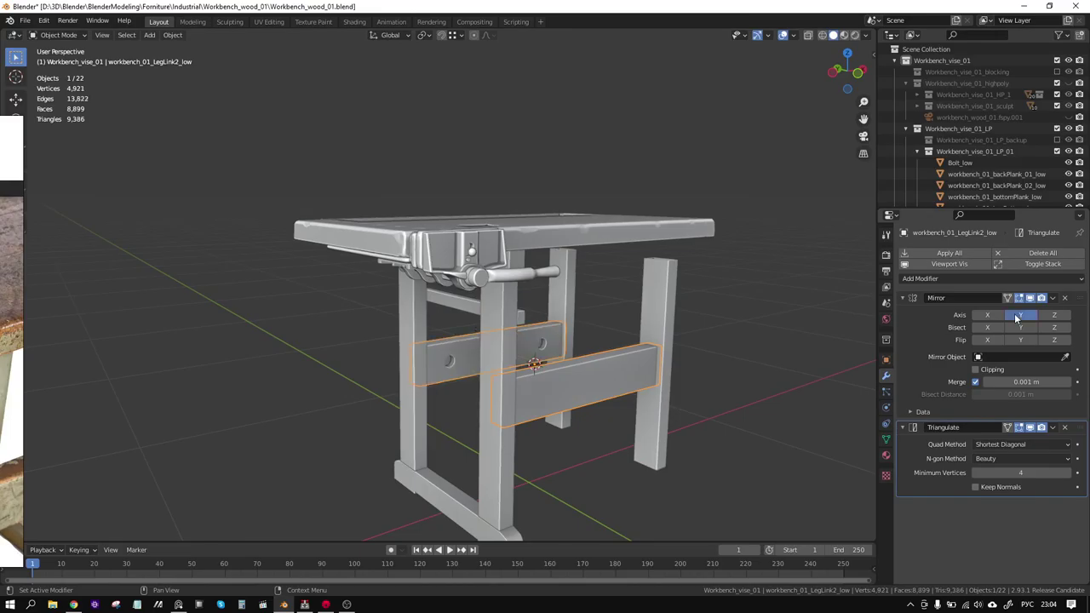
Check the LegBottom_low, LegLink_low and LegTop_low mirrors, then select all workbench objects.
left_click(446, 499)
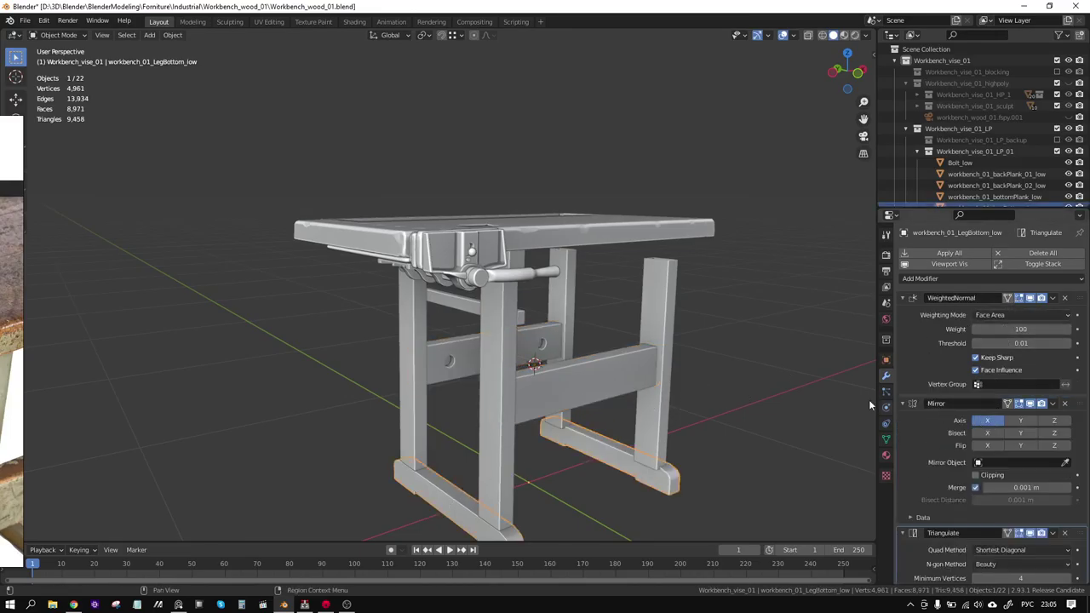
left_click(473, 307)
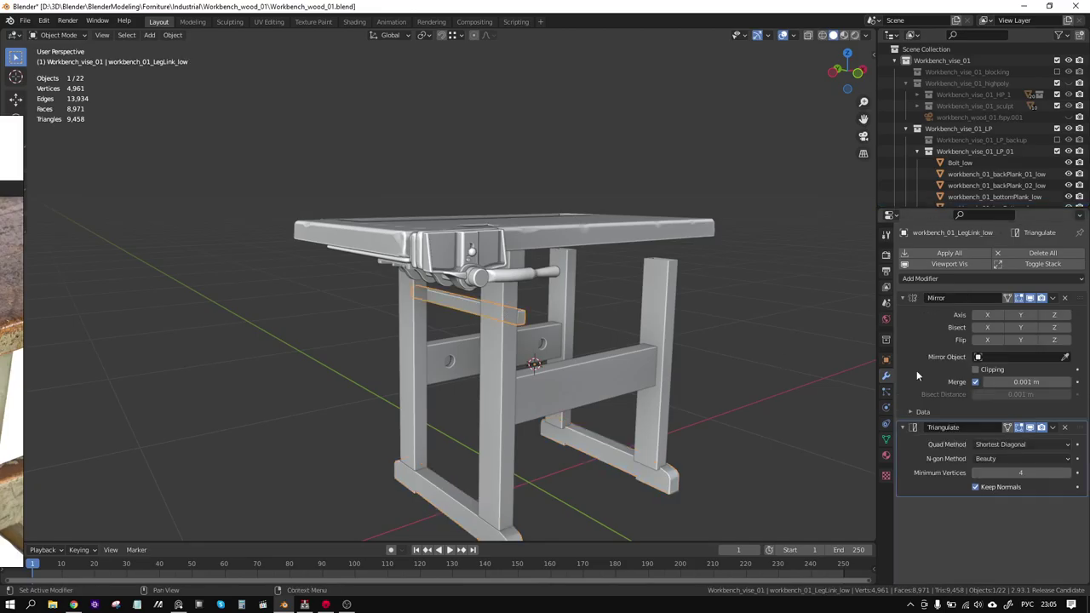
left_click(527, 262)
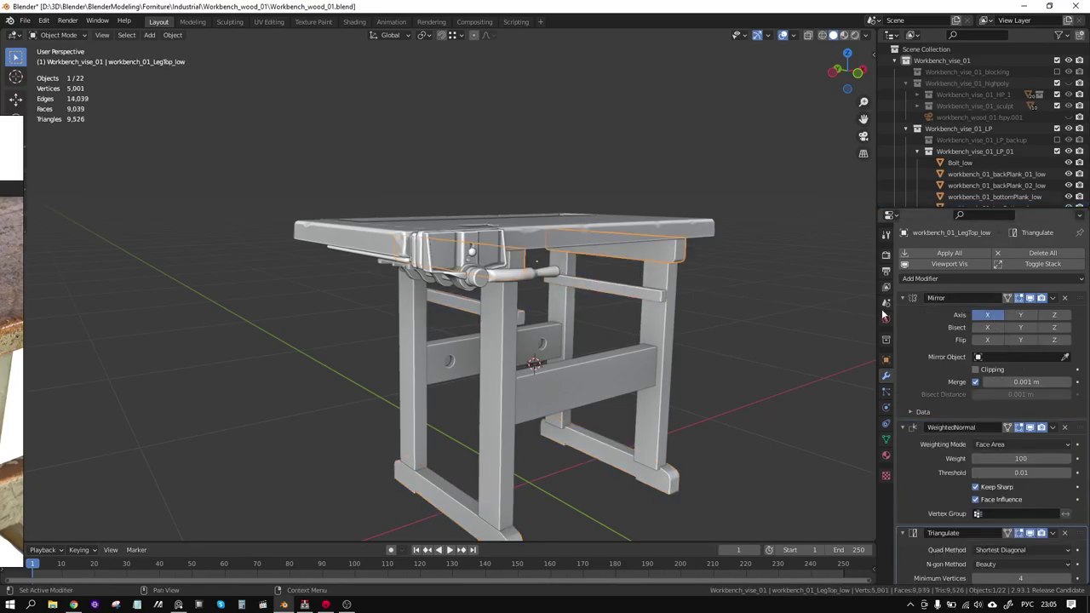
middle_click_drag(744, 299, 705, 312)
scroll(749, 299, "up", 4)
scroll(684, 298, "down", 6)
key("a")
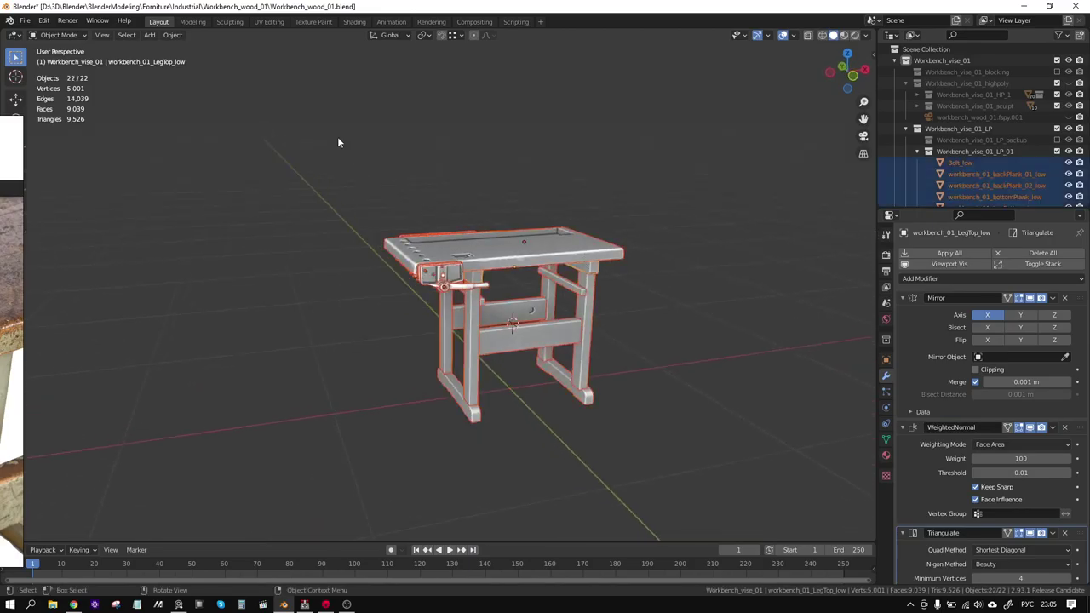
left_click(268, 22)
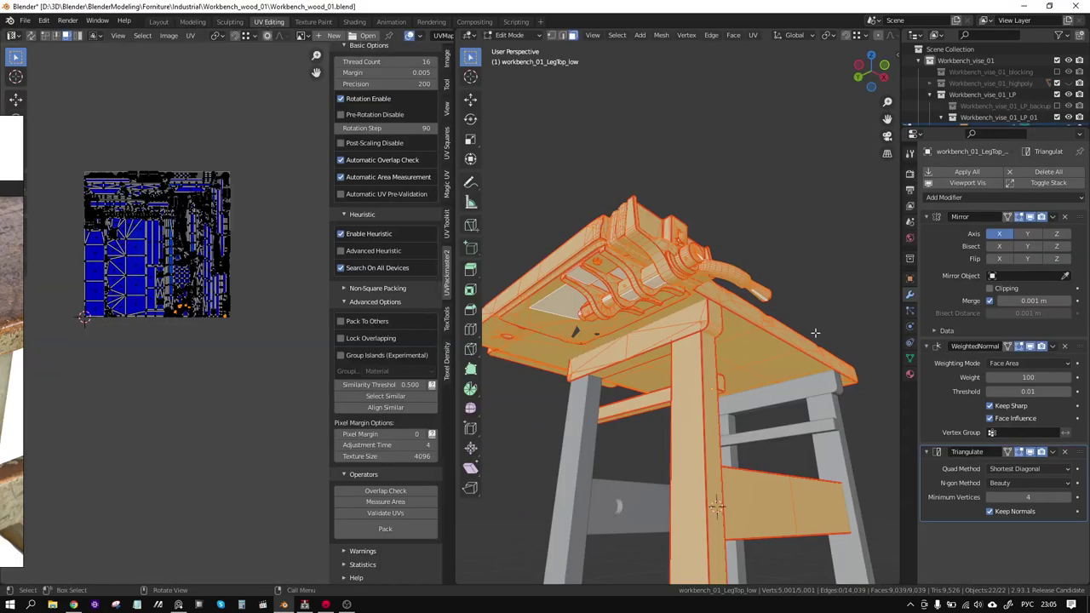
scroll(815, 332, "down", 3)
mouse_move(814, 332)
middle_mouse_down()
mouse_move(748, 315)
mouse_move(734, 354)
middle_mouse_up()
key("a")
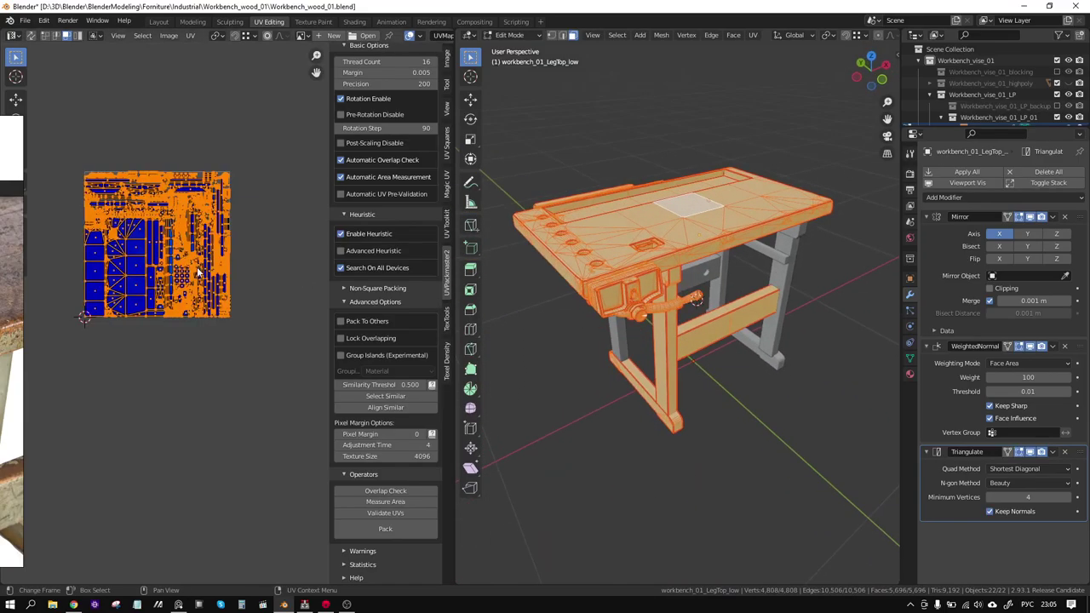
key("n")
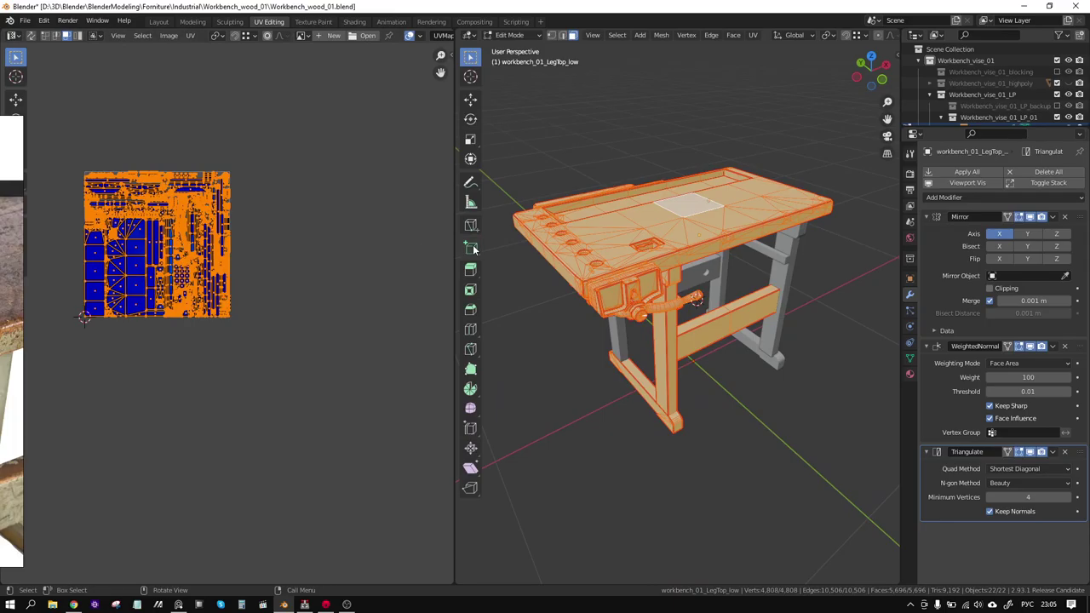
left_click_drag(455, 246, 600, 251)
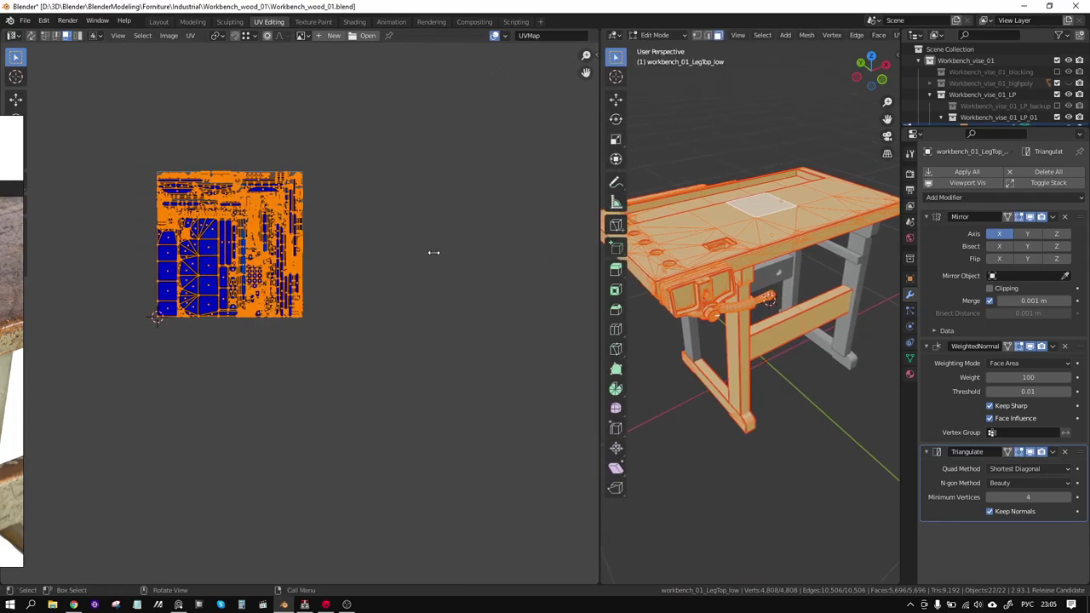
scroll(395, 252, "up", 1)
scroll(395, 252, "up", 4)
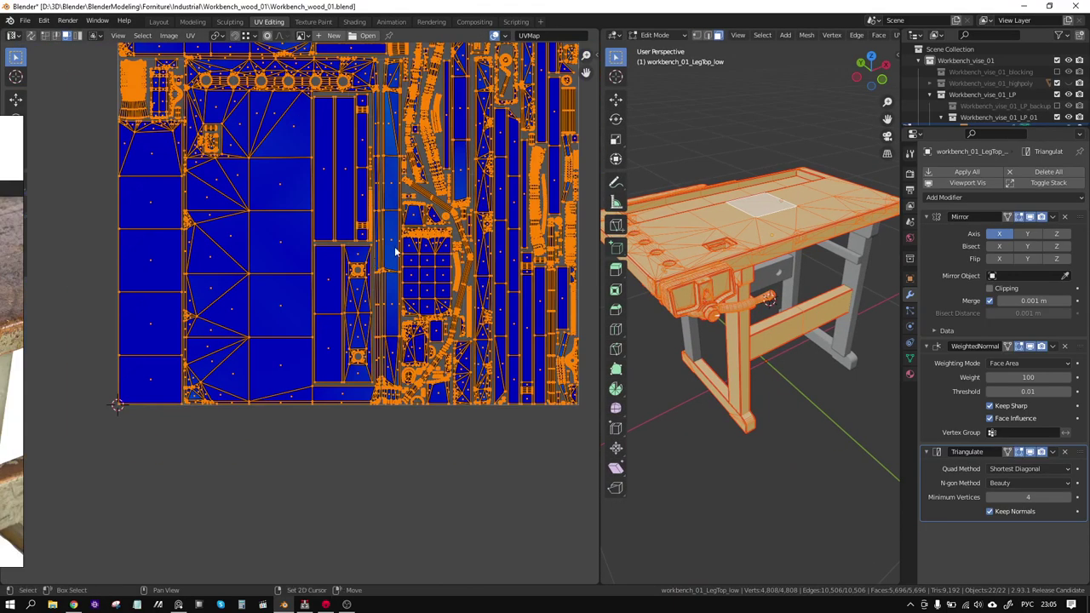
scroll(395, 251, "down", 1)
scroll(389, 272, "down", 1)
scroll(385, 298, "down", 1)
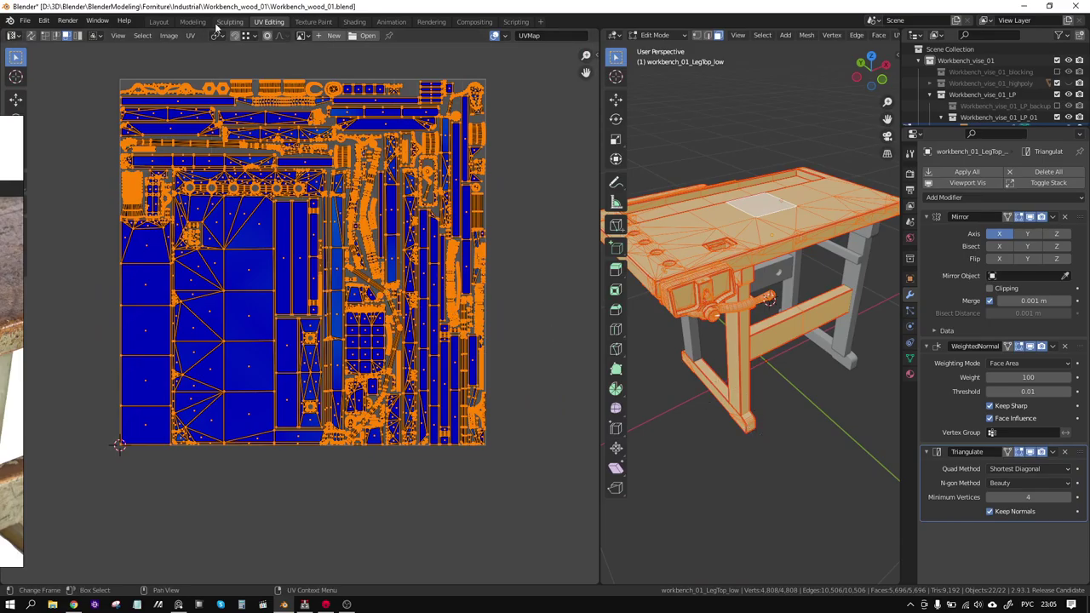
left_click(166, 20)
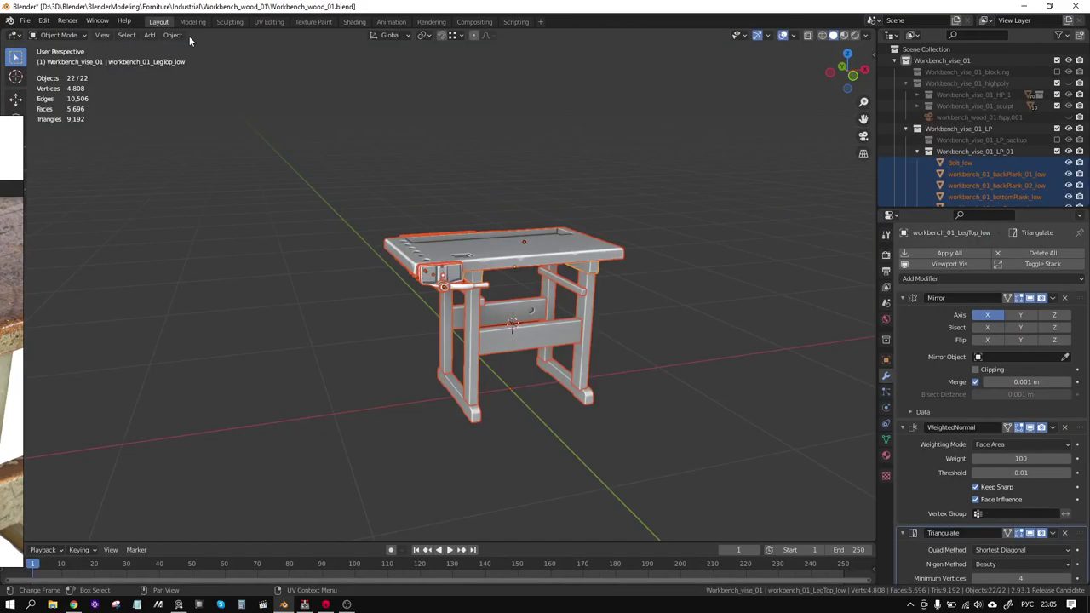
middle_click_drag(434, 222, 488, 250)
scroll(489, 250, "up", 2)
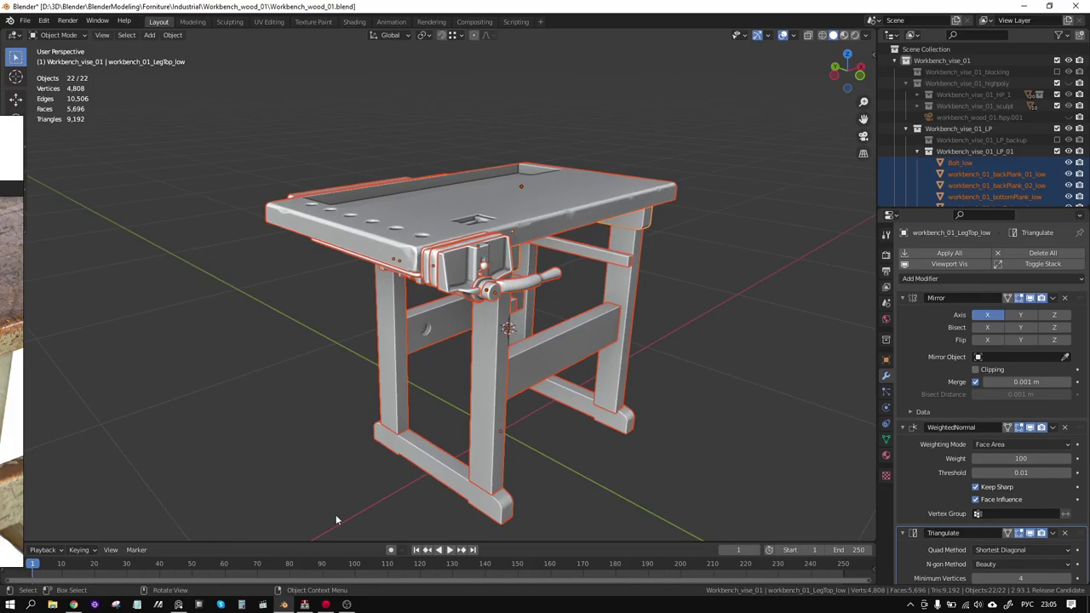